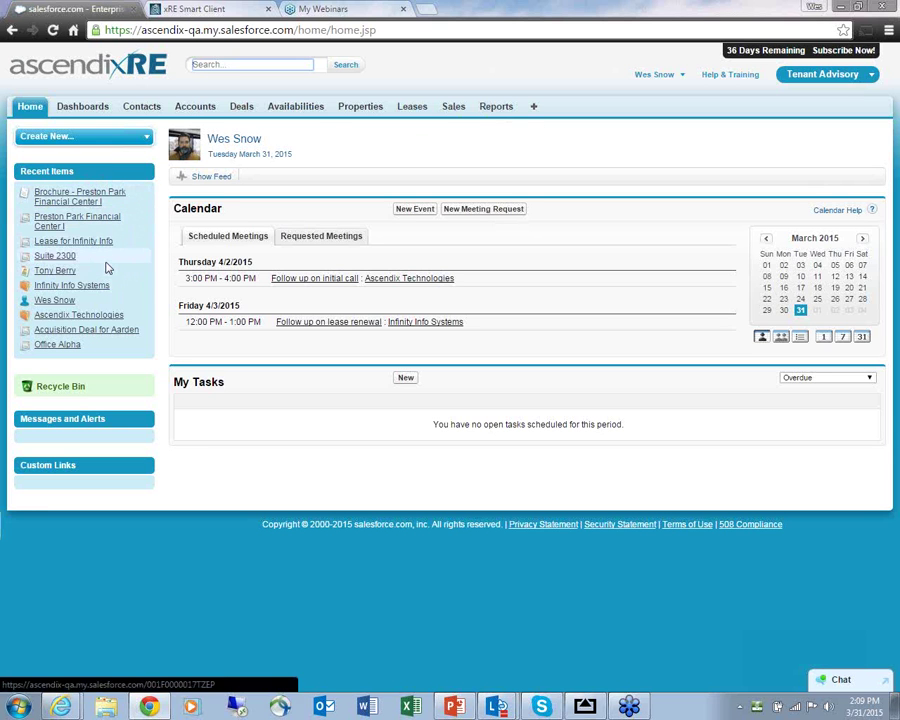
- Open the Infinity Info Systems account from the recent accounts and preview its related contacts
mouse_move(106, 265)
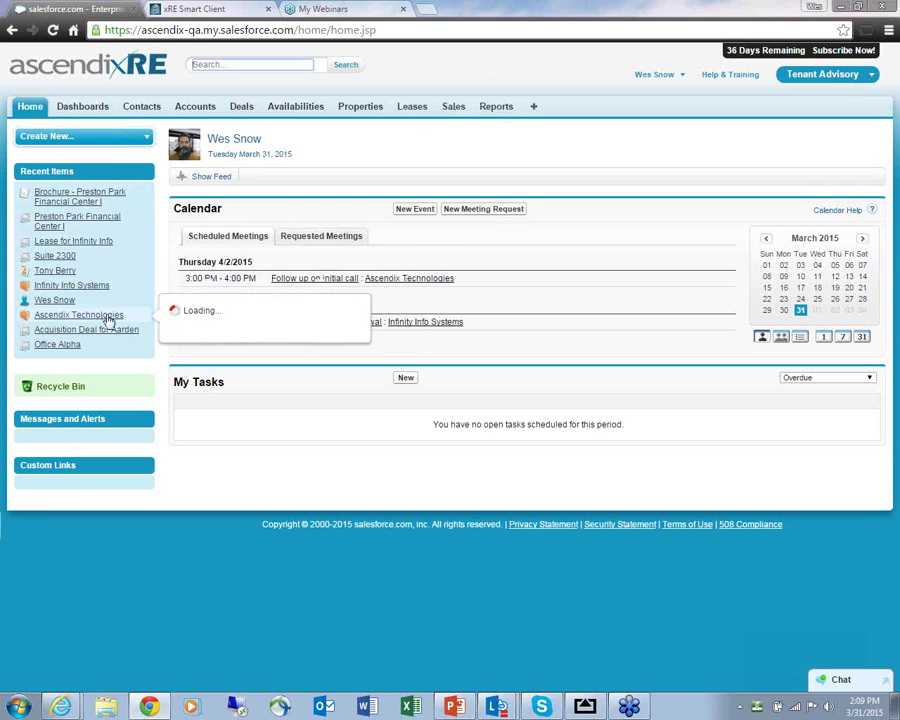
click(74, 140)
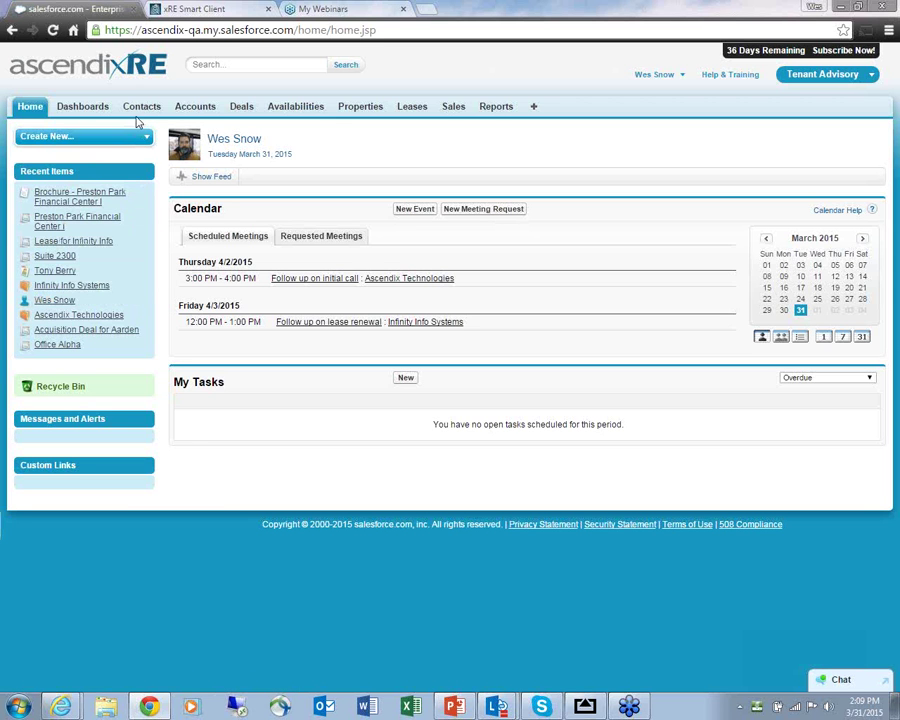
click(189, 110)
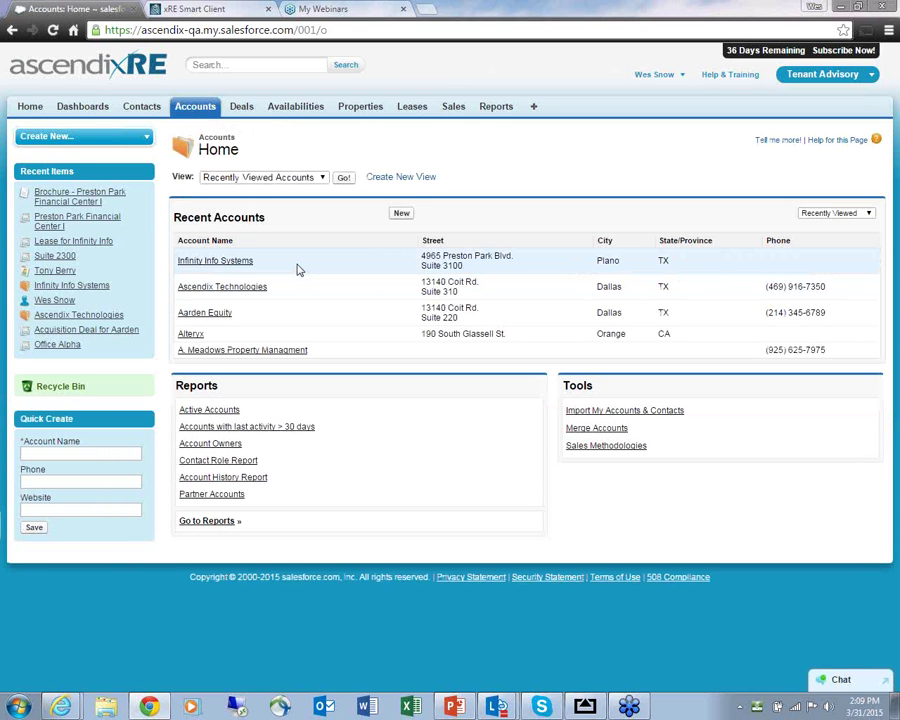
click(241, 261)
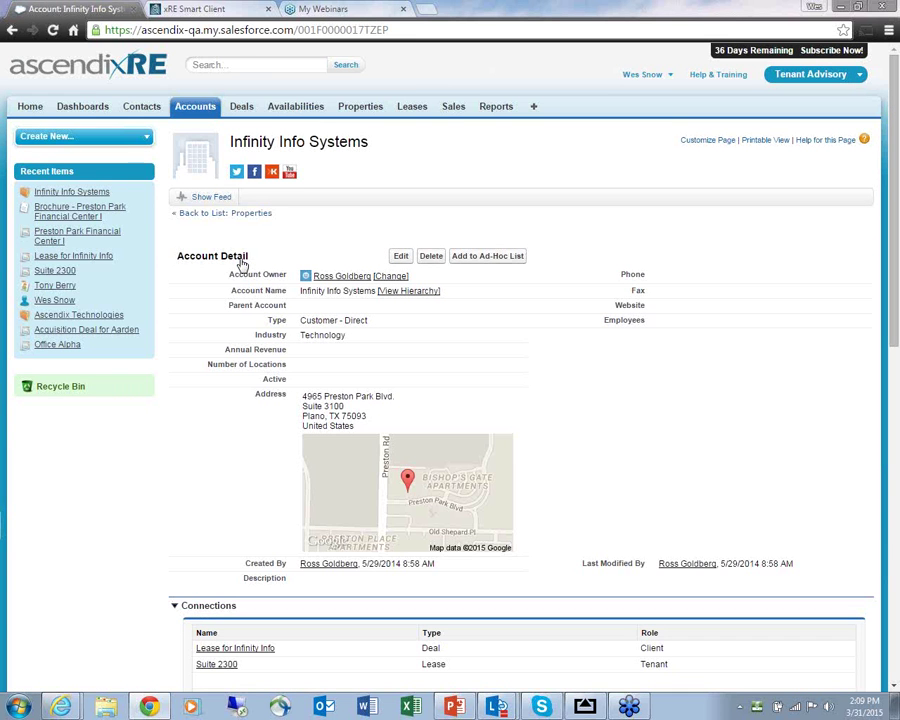
mouse_move(437, 229)
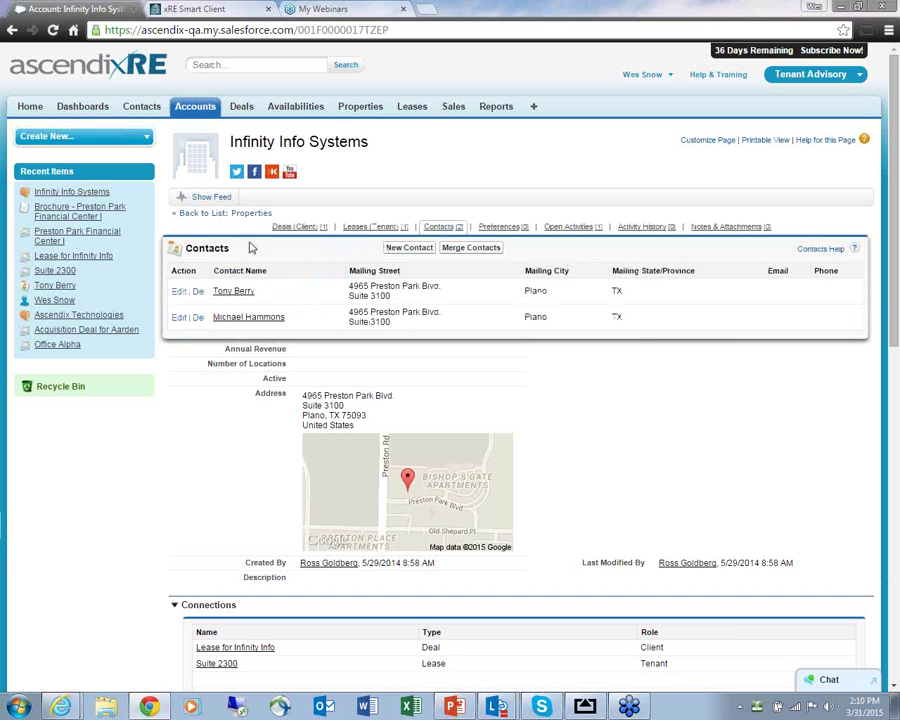
- Open the Preston Park Financial Center I property record and preview its related floors and leases
click(360, 113)
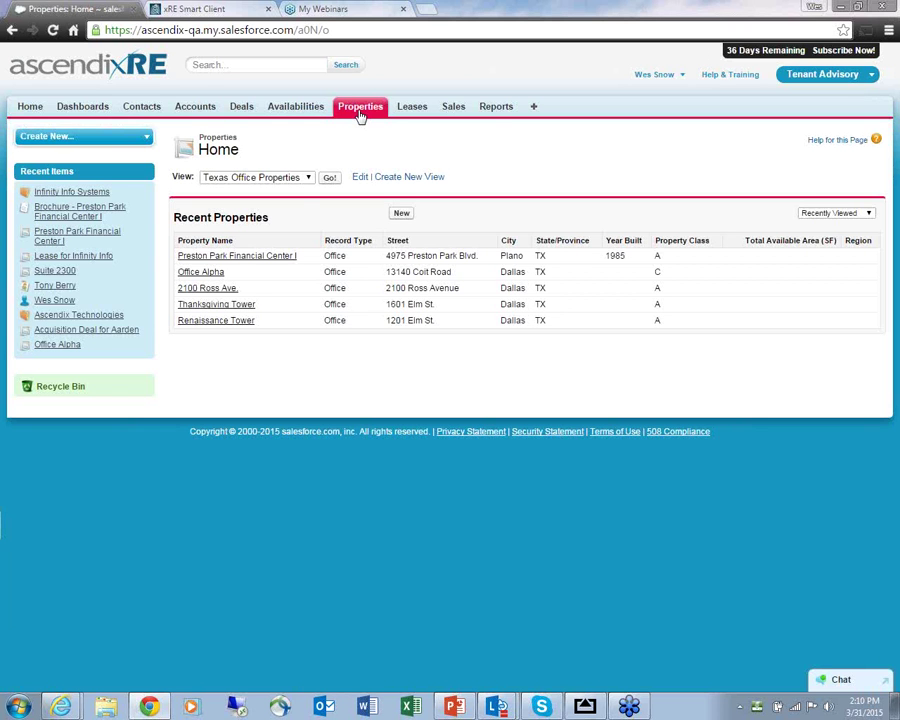
click(254, 259)
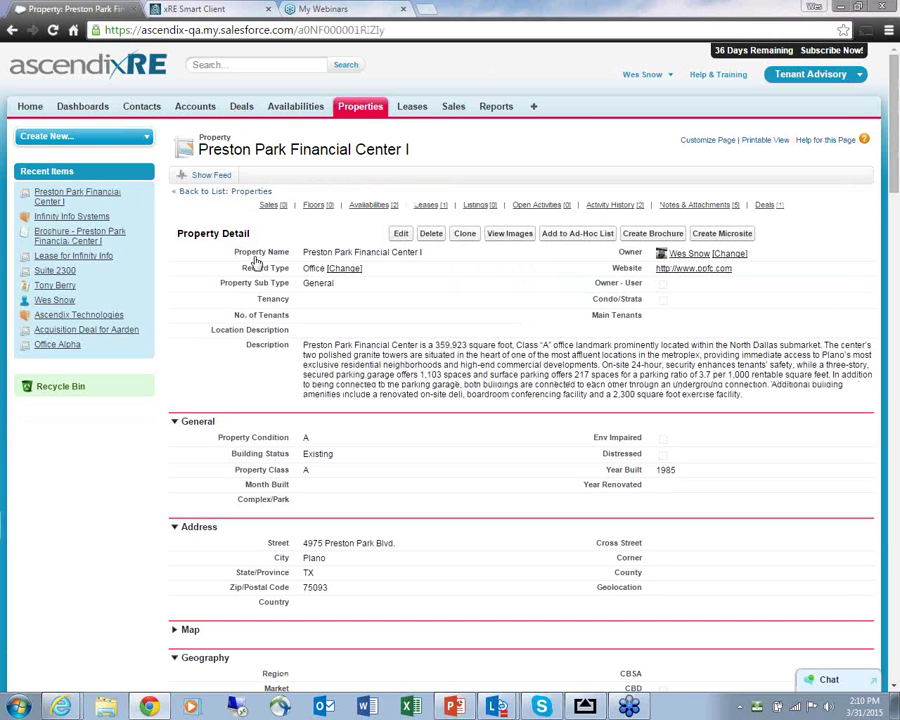
mouse_move(322, 209)
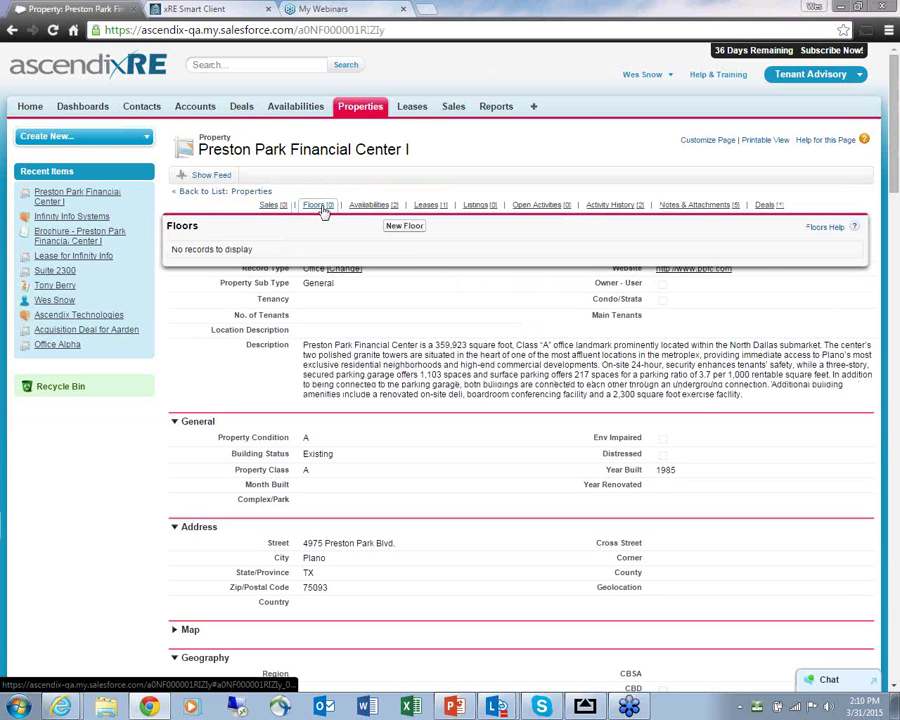
mouse_move(431, 208)
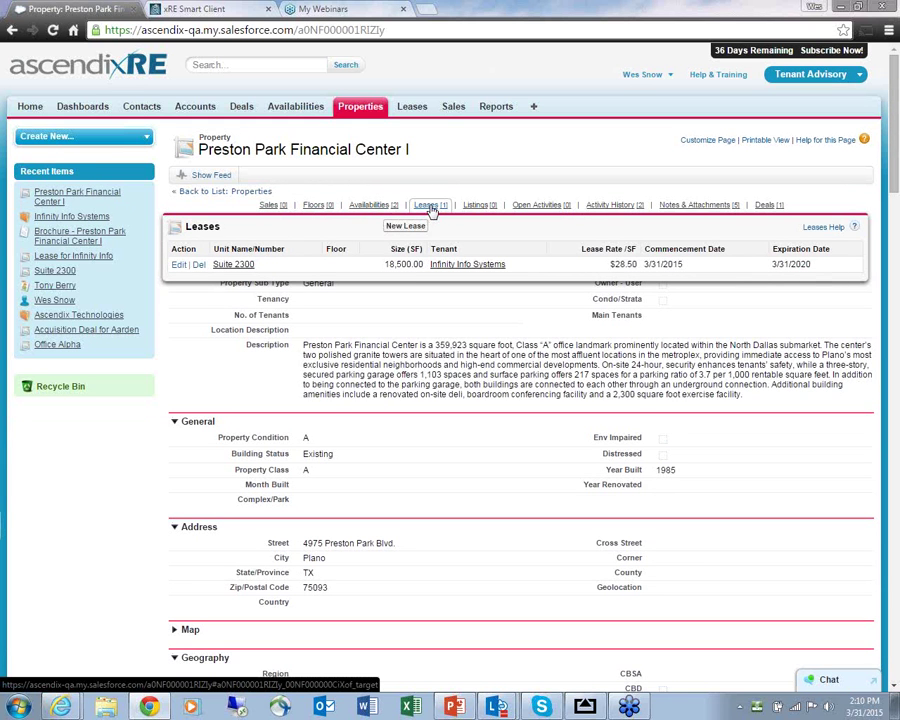
- Open the Suite 2300 lease and review its space, term, financials, stepped rent and free rent details
click(243, 266)
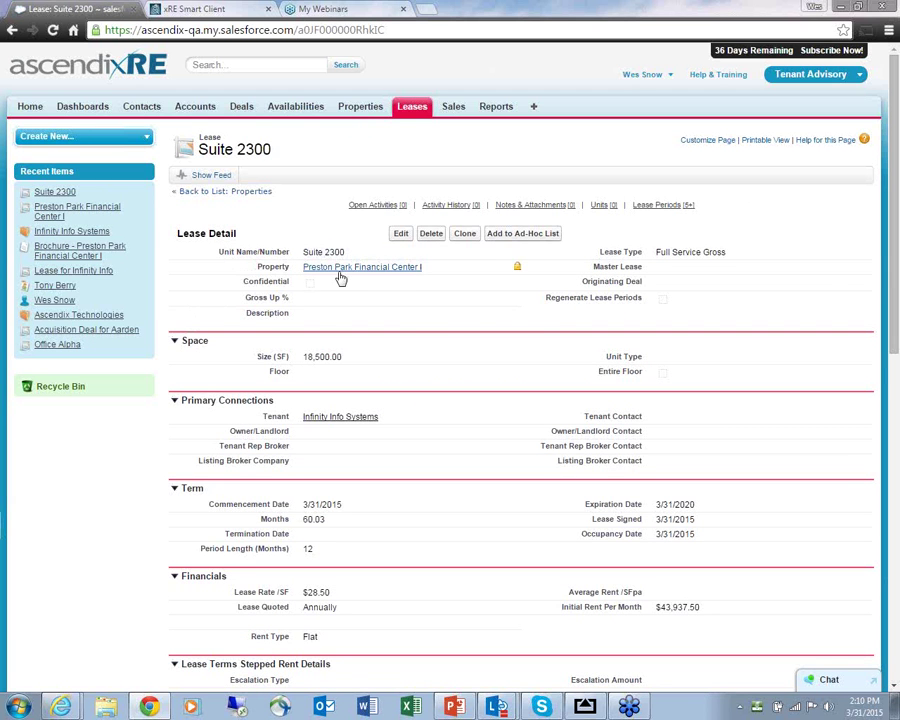
mouse_move(355, 280)
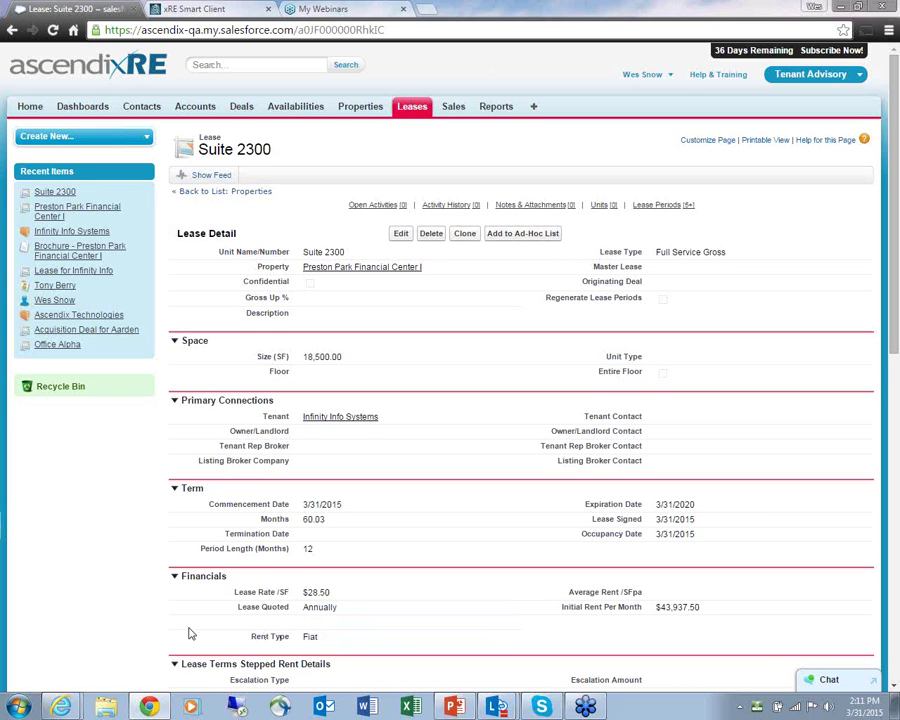
scroll(190, 630, down, 1)
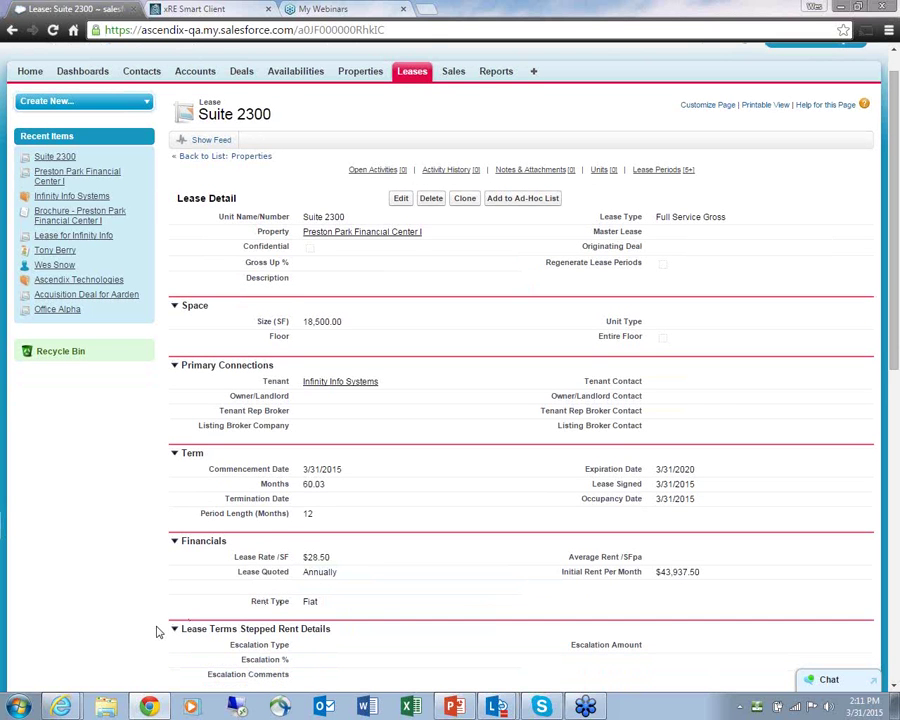
scroll(157, 632, down, 1)
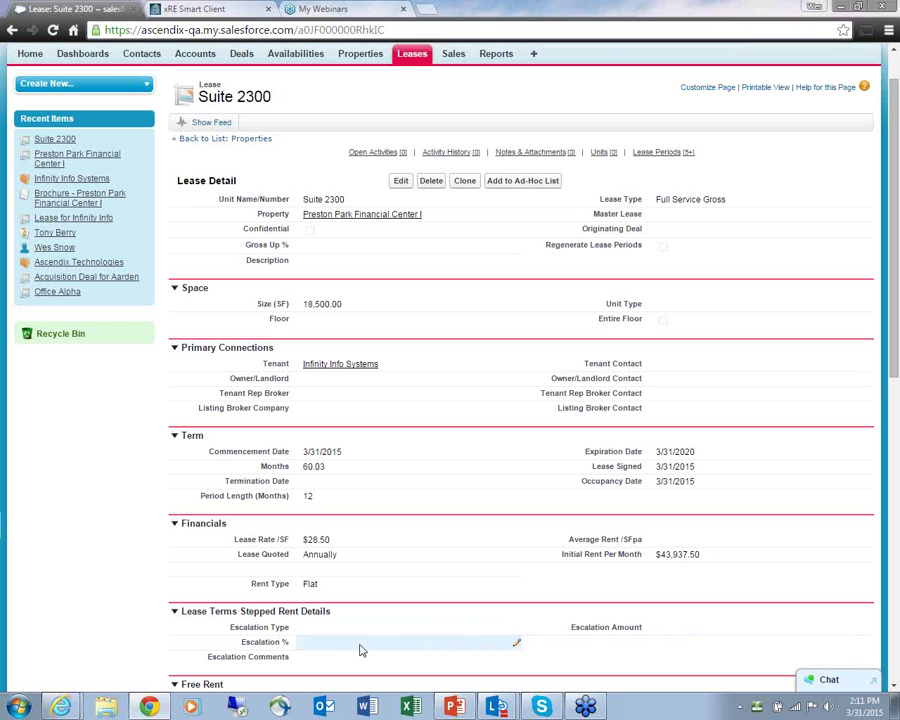
scroll(362, 650, down, 1)
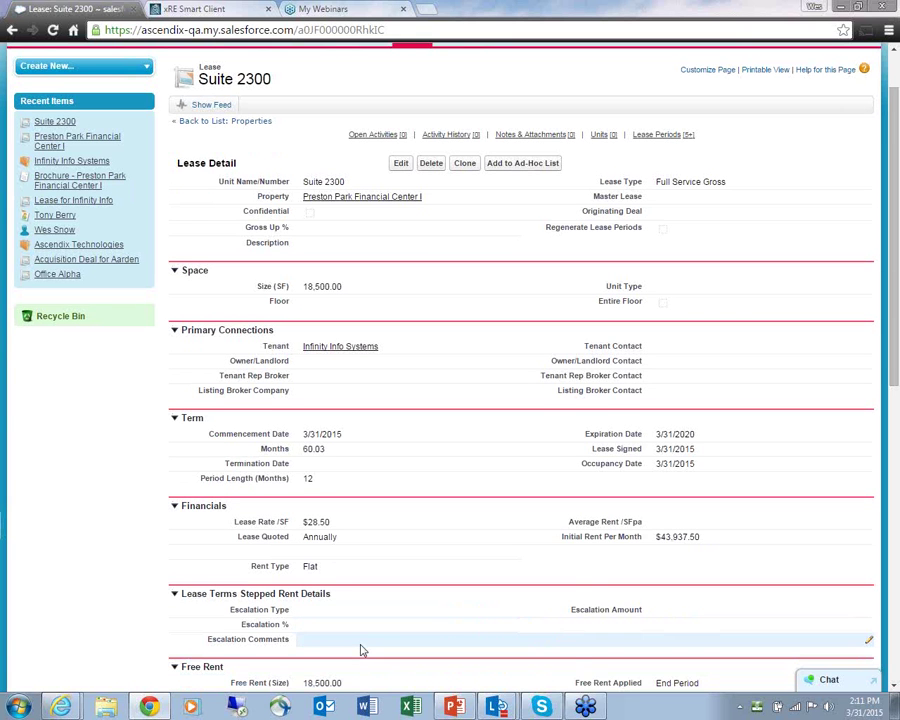
scroll(172, 642, down, 1)
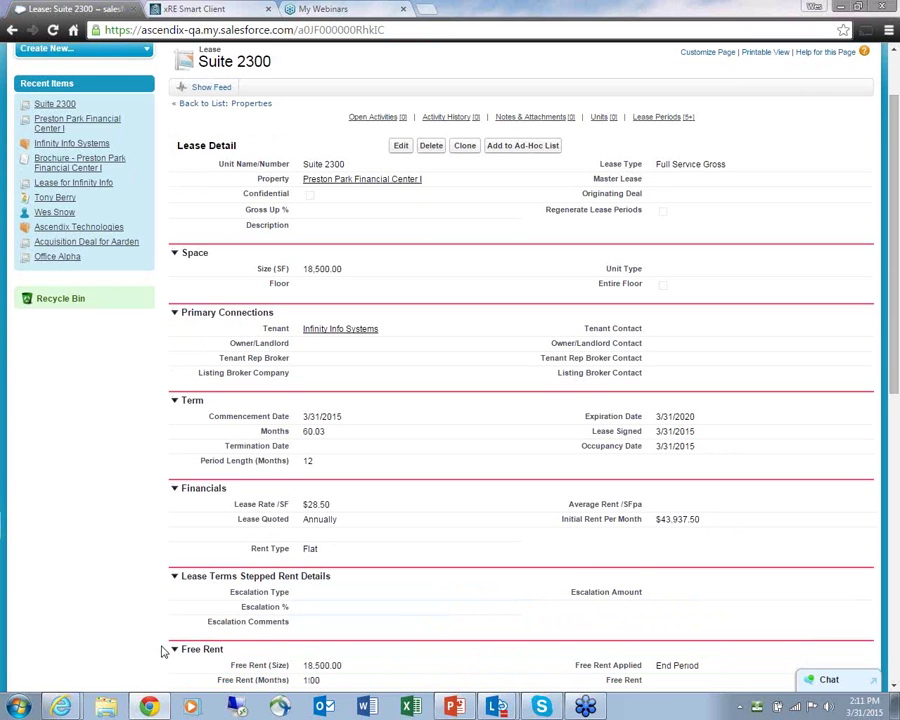
scroll(164, 651, down, 1)
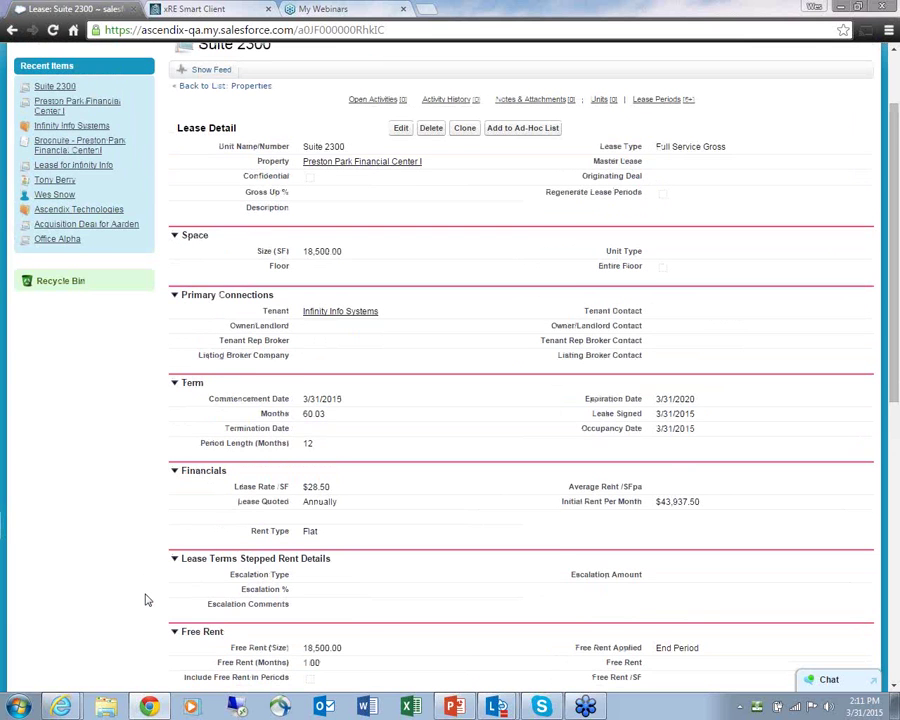
scroll(145, 600, up, 2)
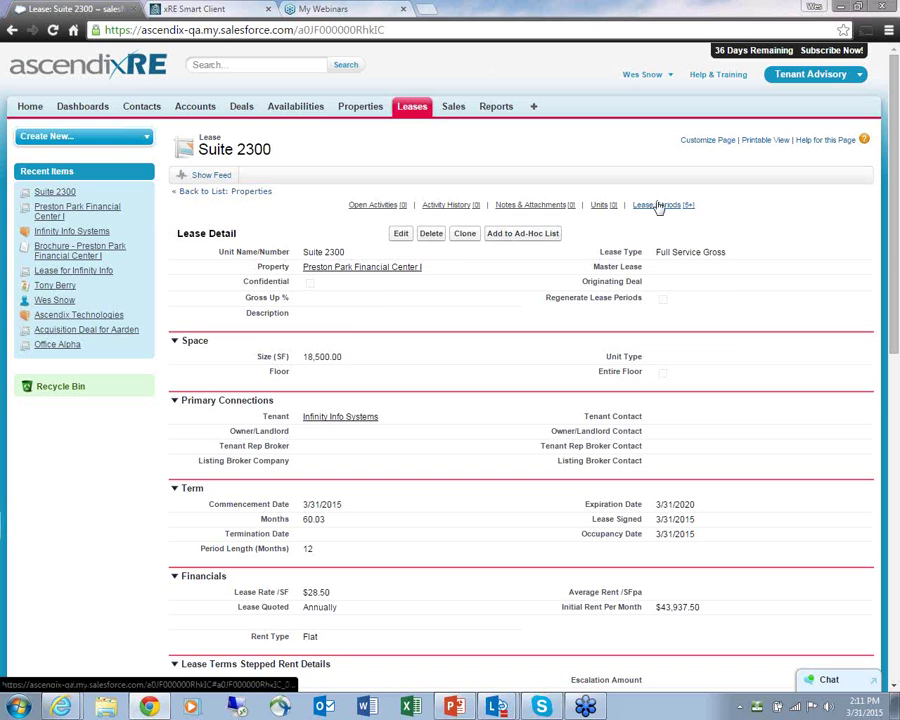
- Examine the lease periods of Suite 2300, both in the related-list preview and in the full list on the record
mouse_move(662, 209)
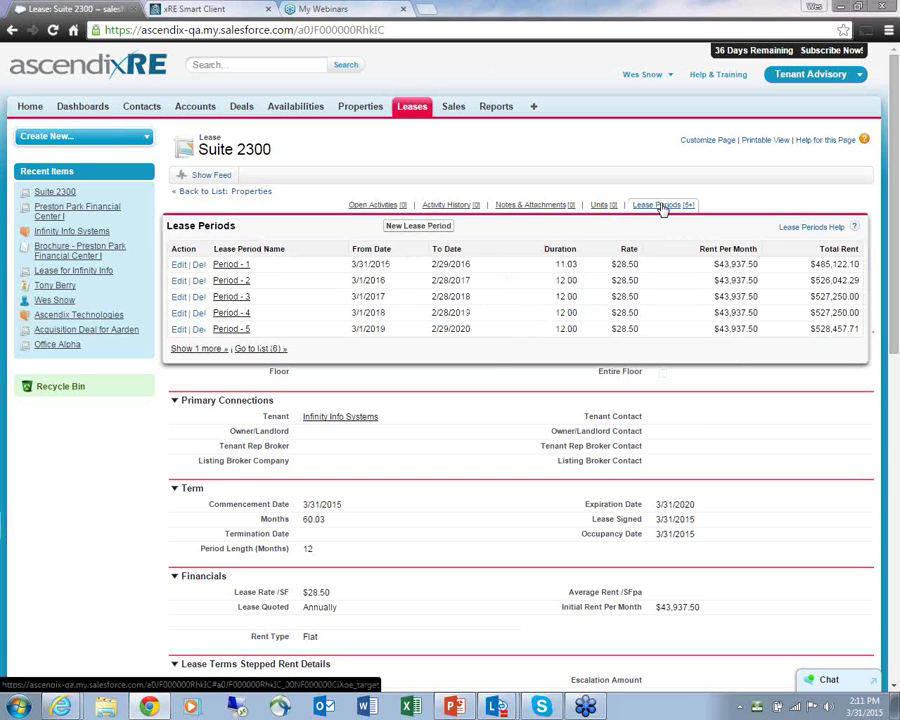
scroll(103, 526, down, 3)
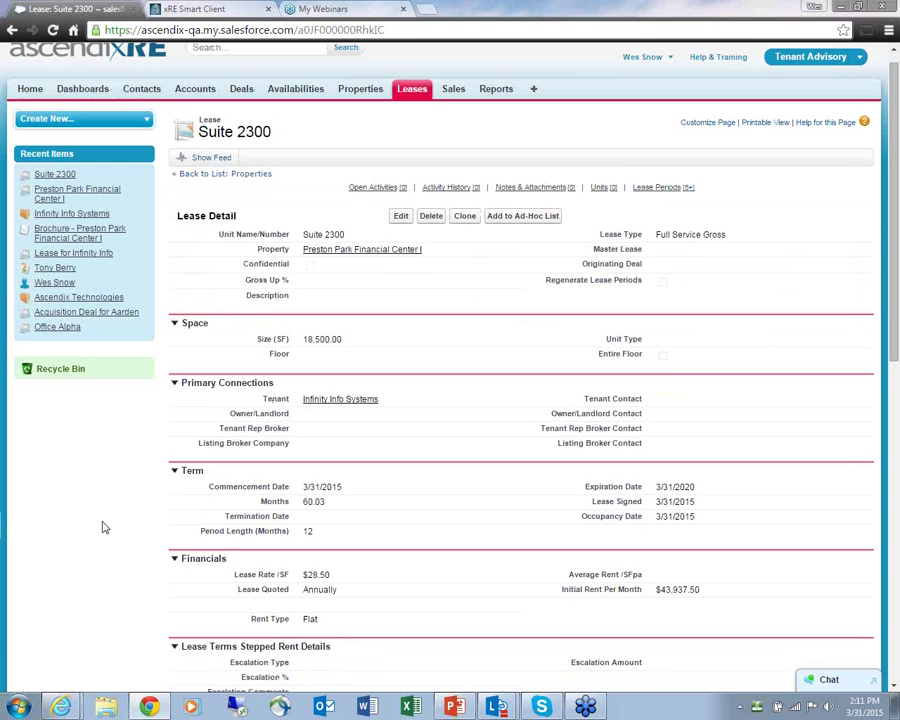
scroll(103, 526, down, 4)
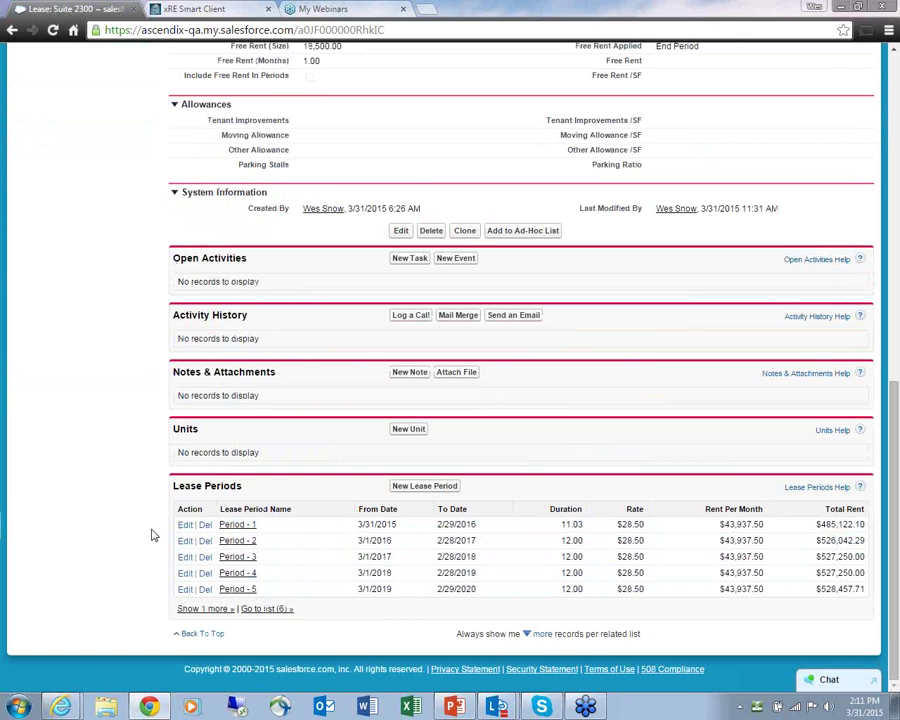
scroll(152, 532, up, 8)
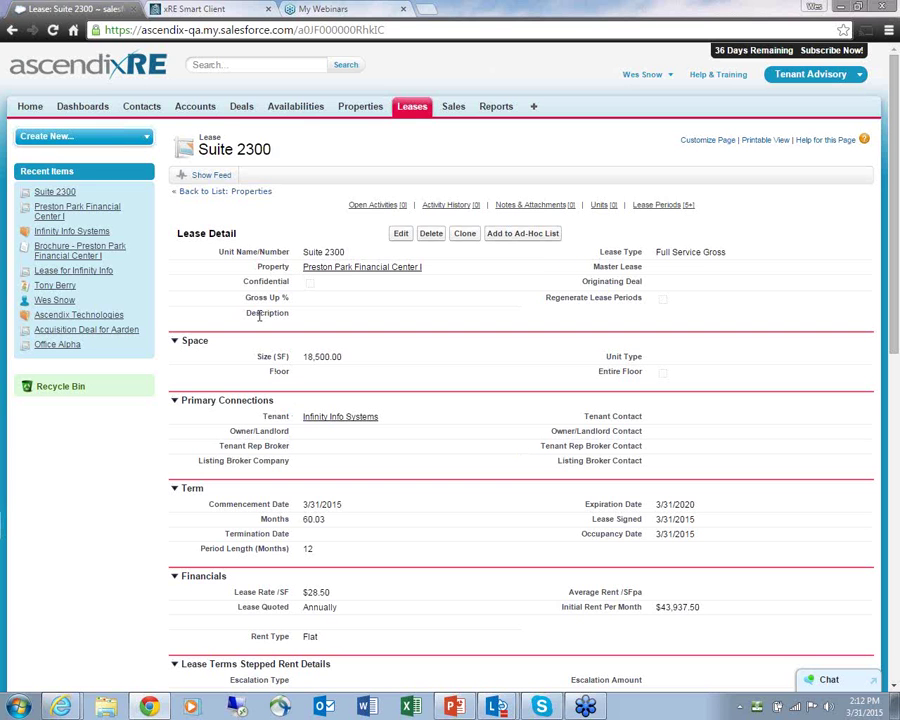
- Return to the Preston Park Financial Center I property and open its related deal, Lease for Infinity Info
click(341, 274)
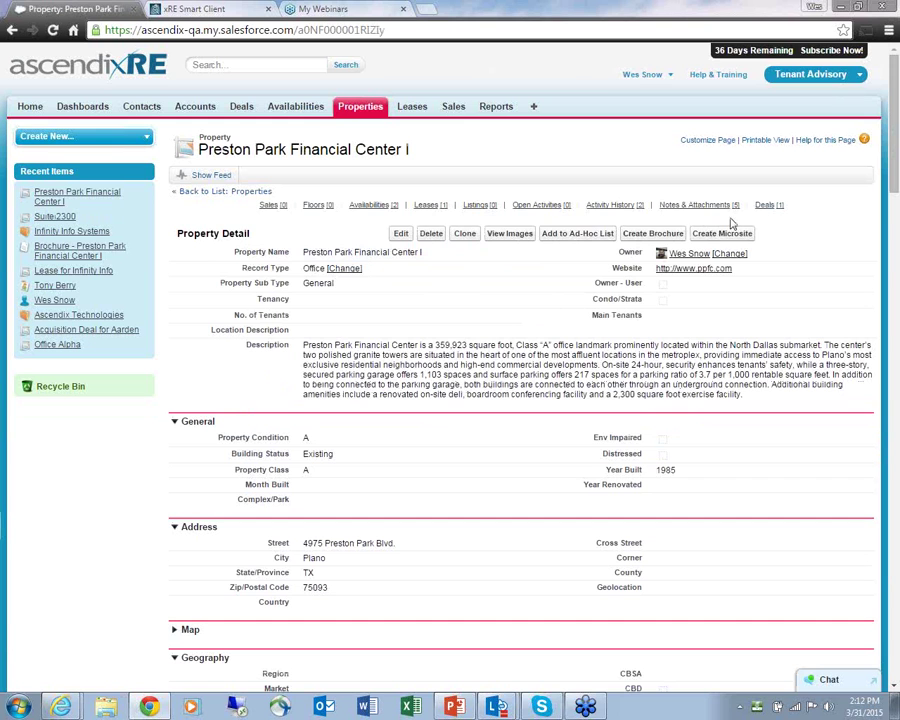
mouse_move(765, 211)
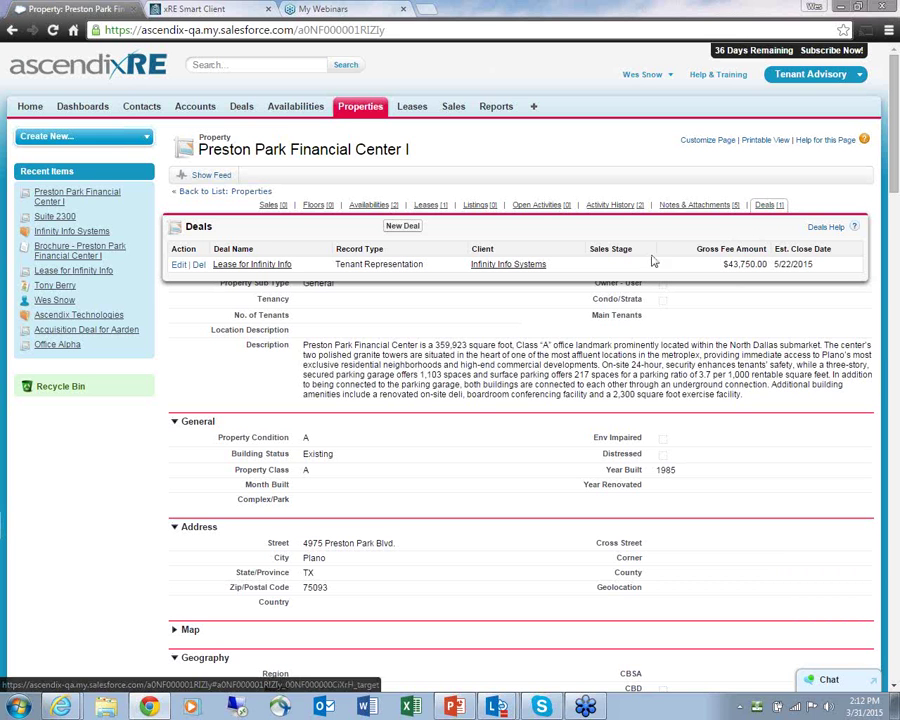
click(262, 265)
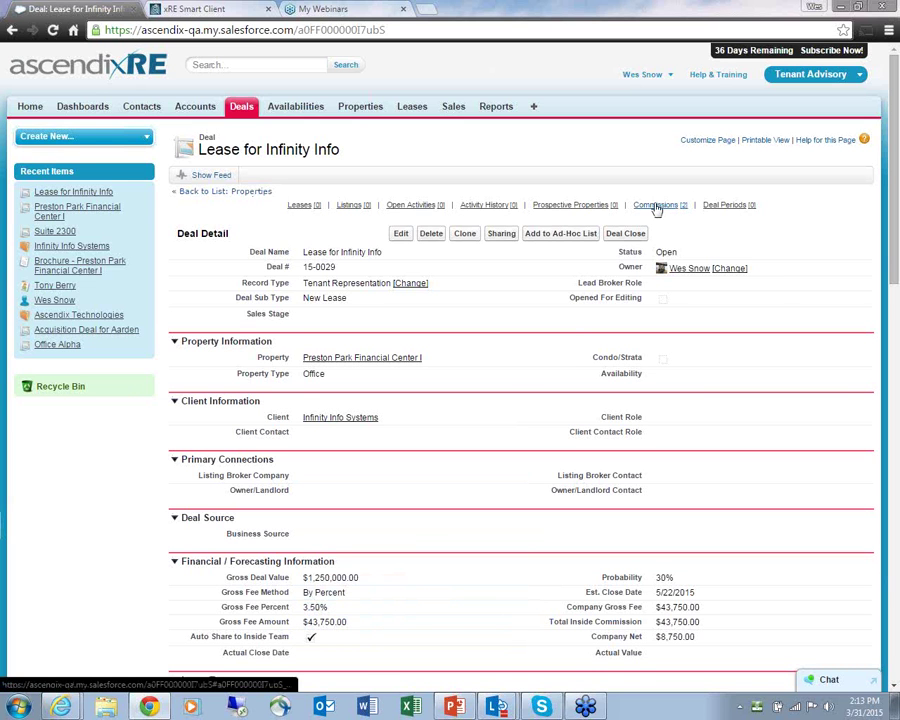
- View the first inside broker's commission record for the Lease for Infinity Info deal and return to the deal
mouse_move(656, 207)
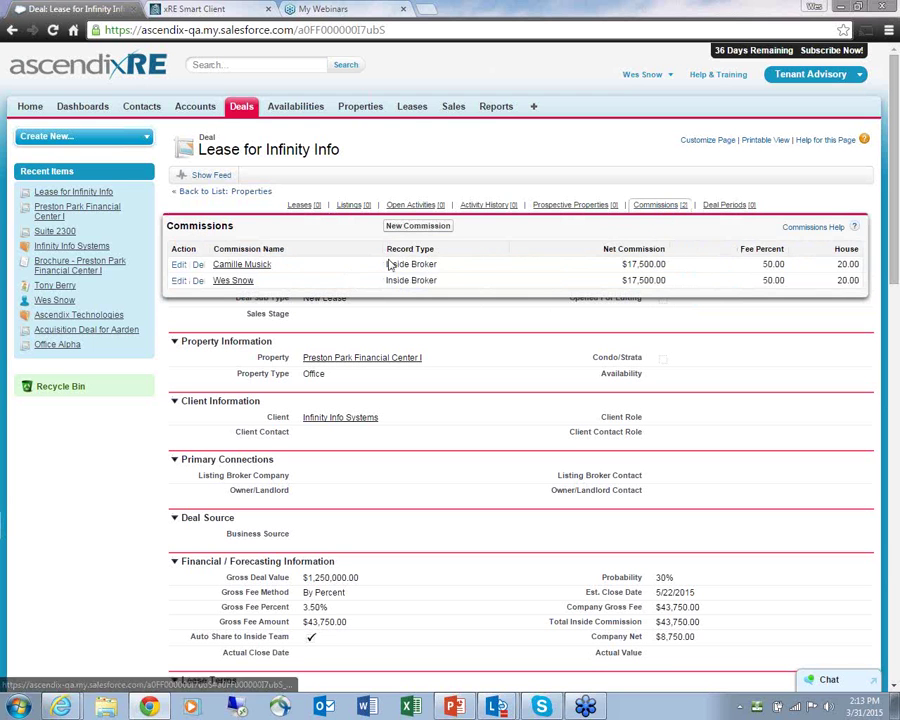
click(240, 267)
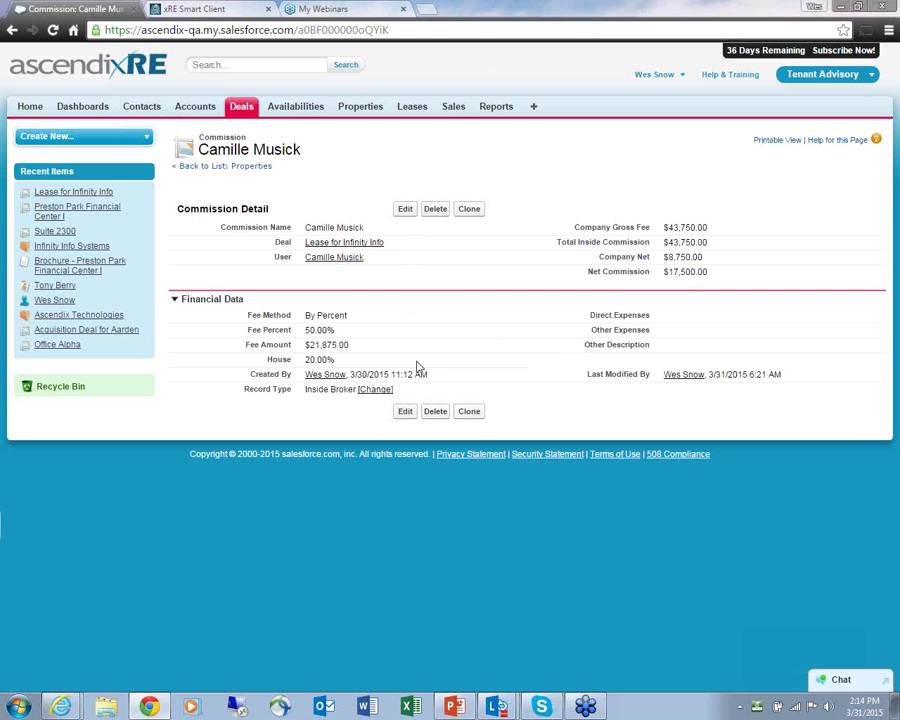
click(358, 244)
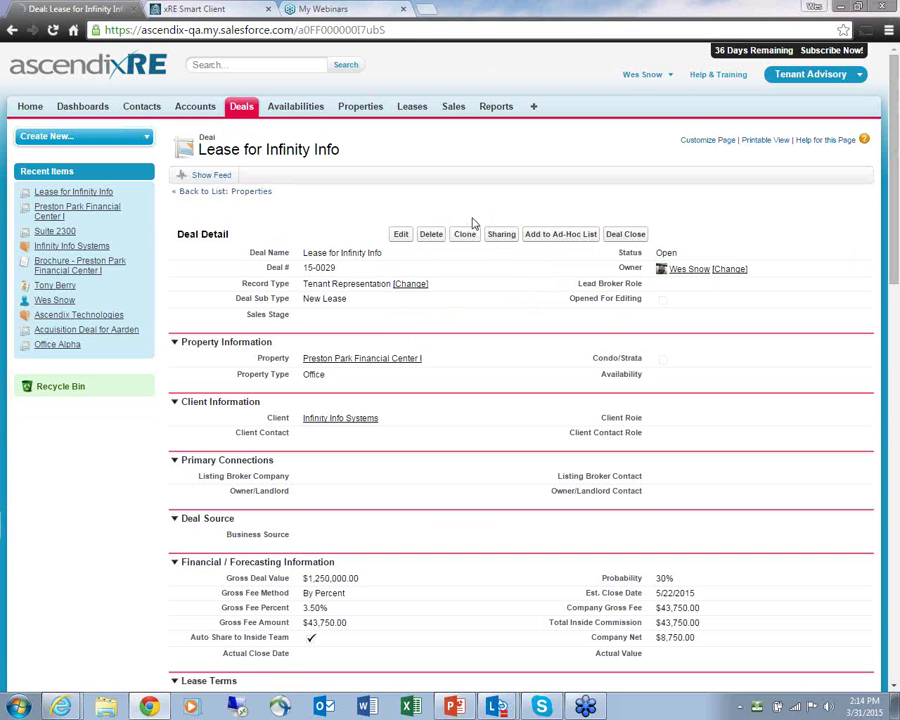
mouse_move(660, 205)
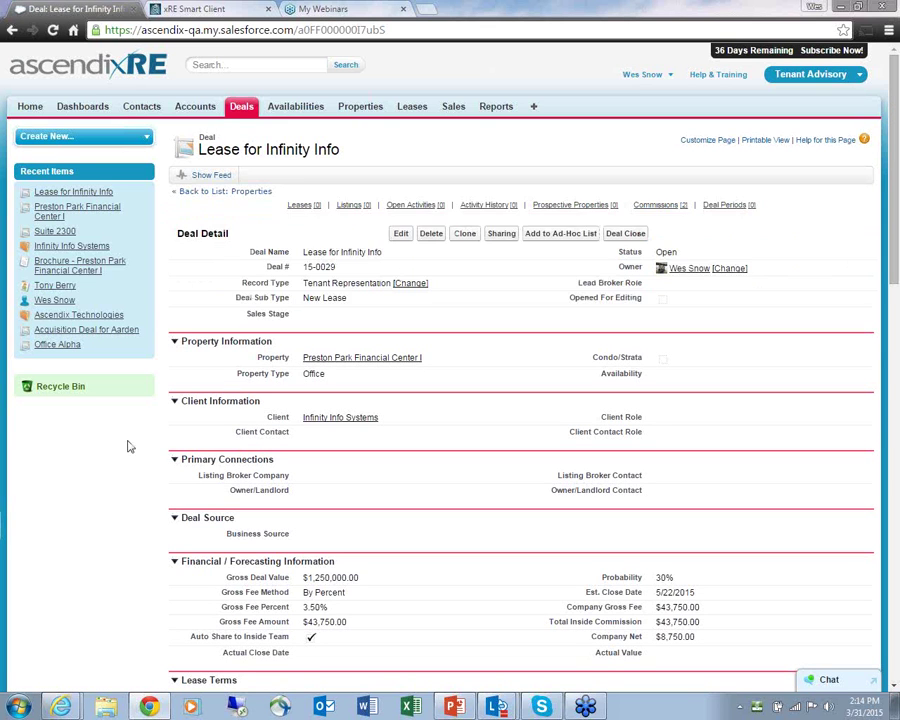
- Review the deal's Financial / Forecasting Information and Lease Terms sections
scroll(133, 474, down, 1)
scroll(133, 474, down, 1)
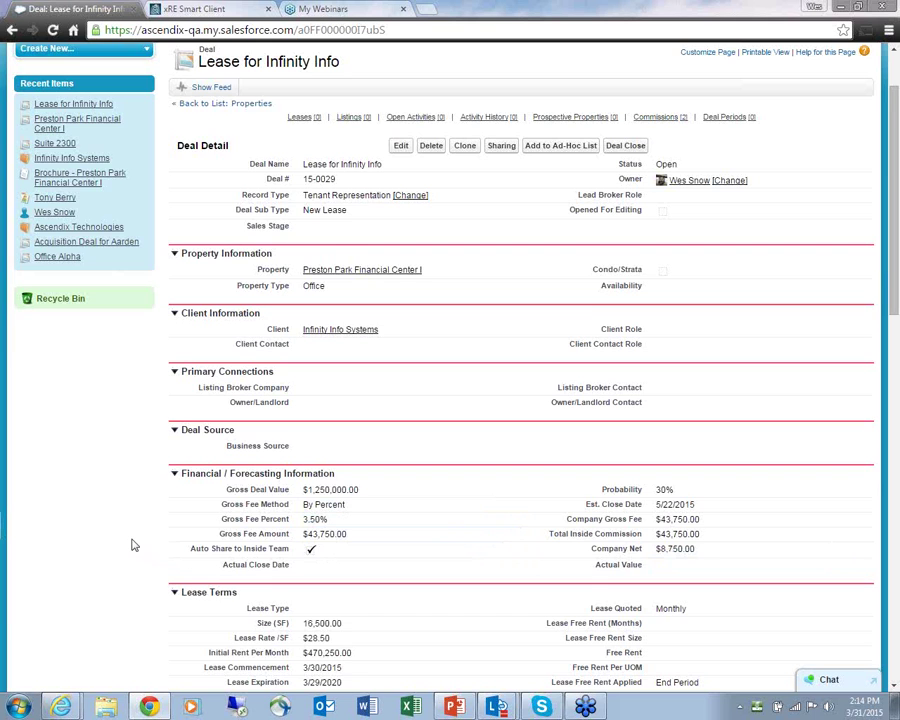
scroll(134, 545, up, 1)
scroll(134, 545, up, 1)
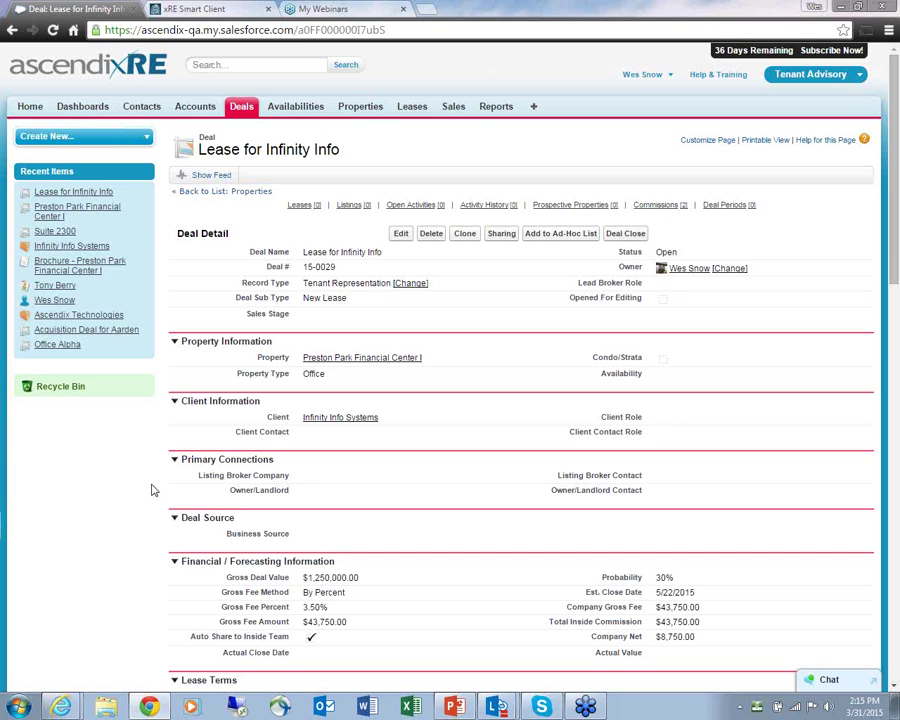
- Show the Texas Office Properties list view and add Preston Park Financial Center I to the Composer workspace
click(357, 108)
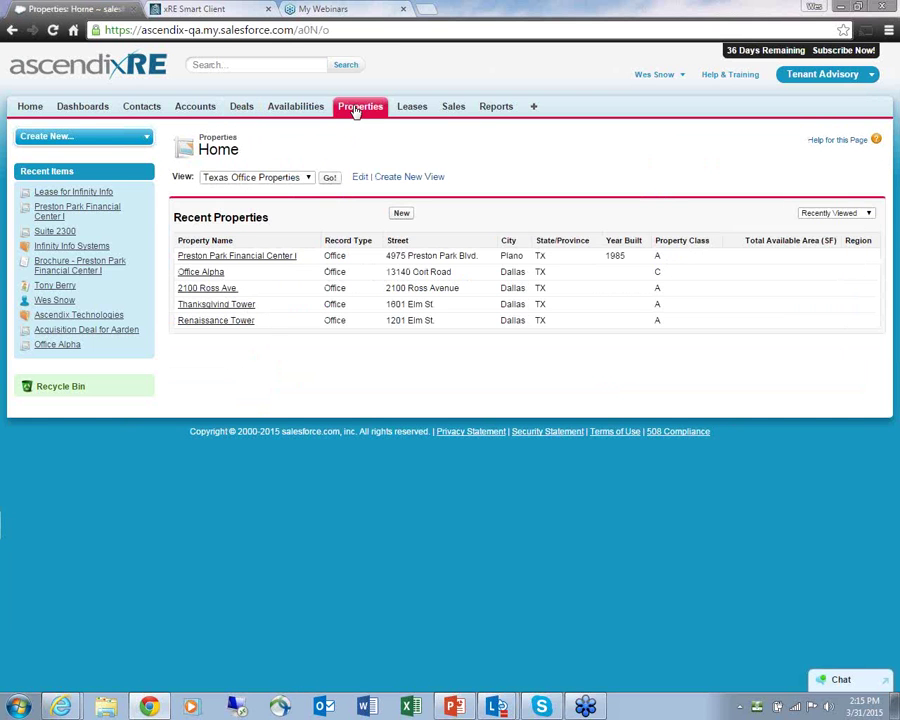
click(331, 181)
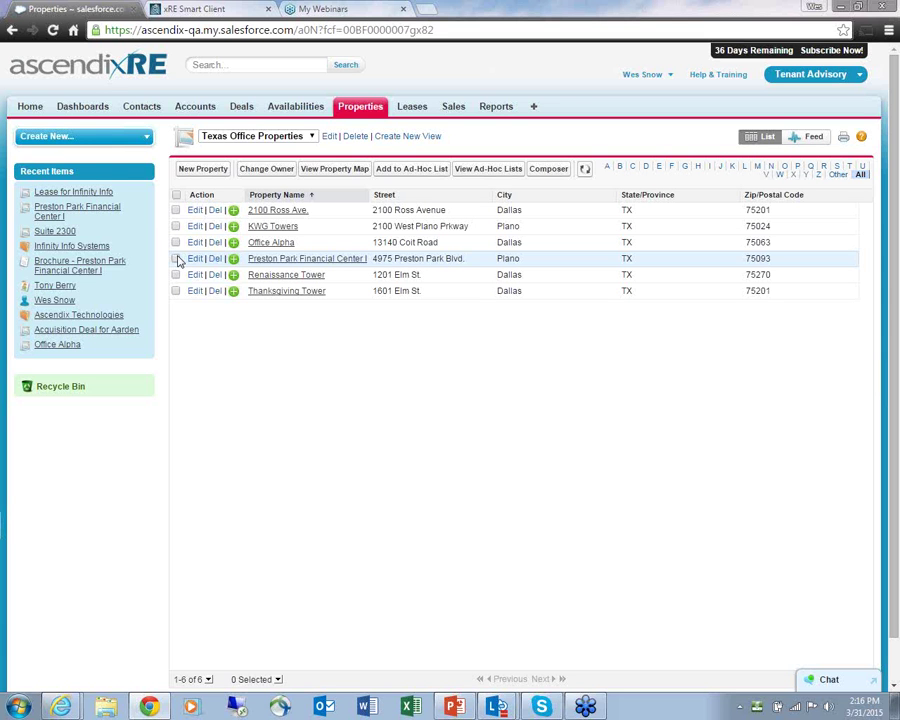
click(176, 259)
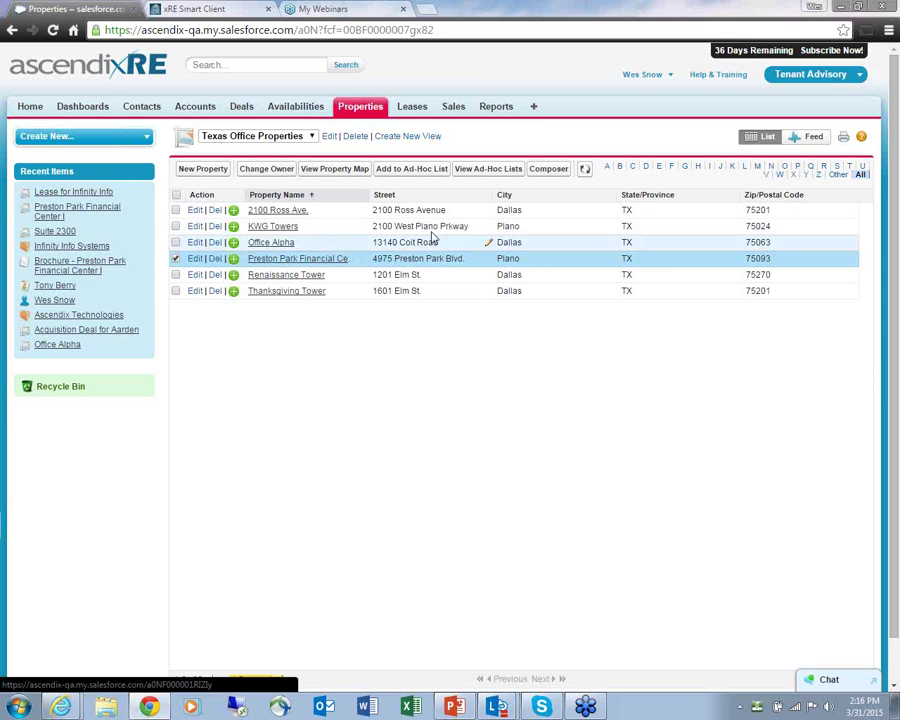
click(552, 172)
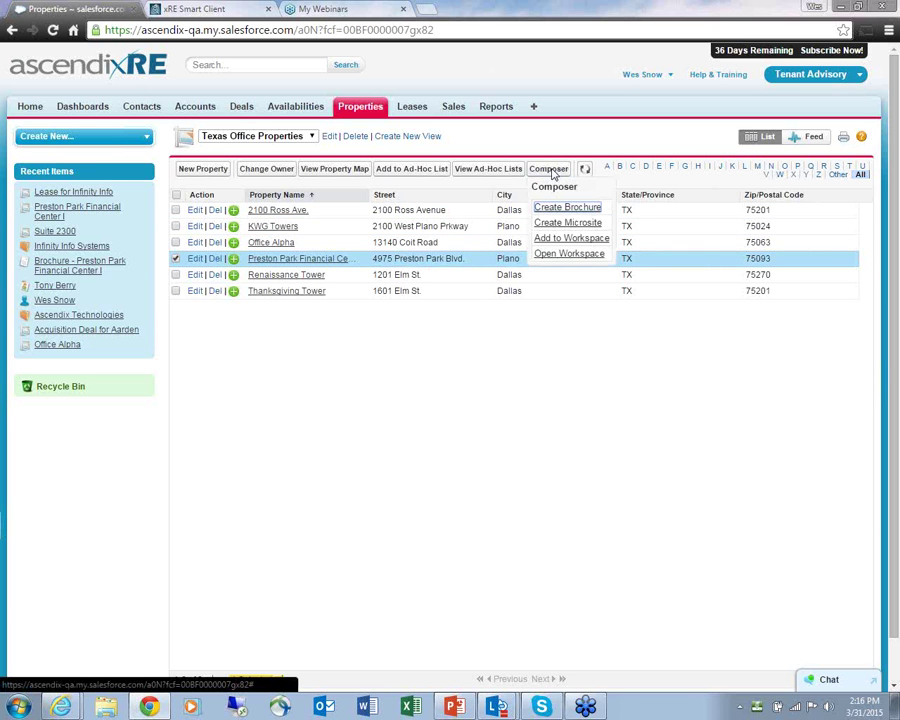
click(561, 240)
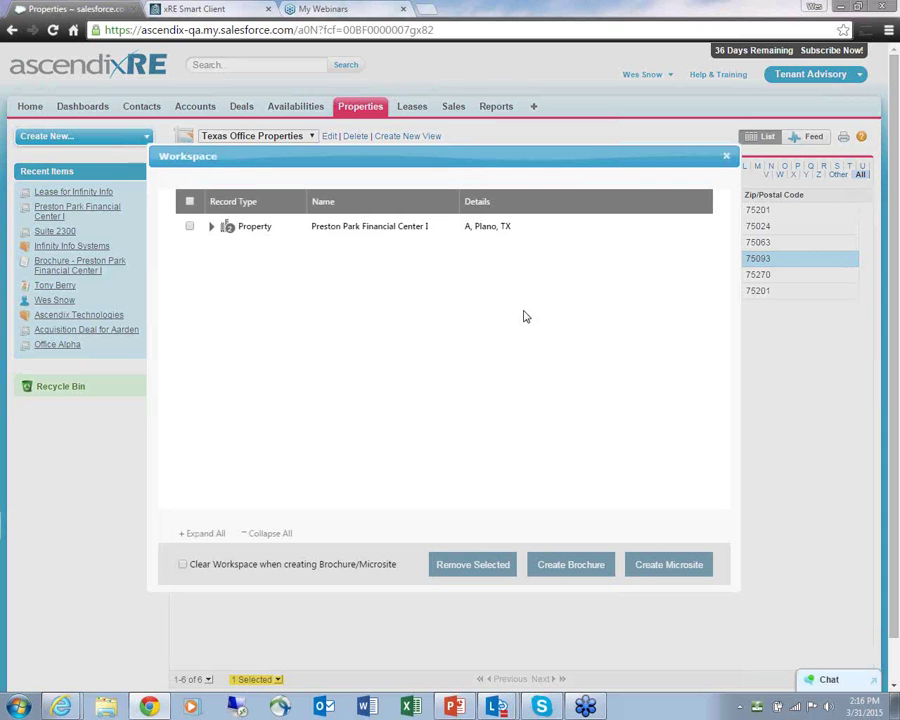
- Select the Suite 2300 availability under Preston Park Financial Center I in the workspace and start a brochure from it
click(211, 227)
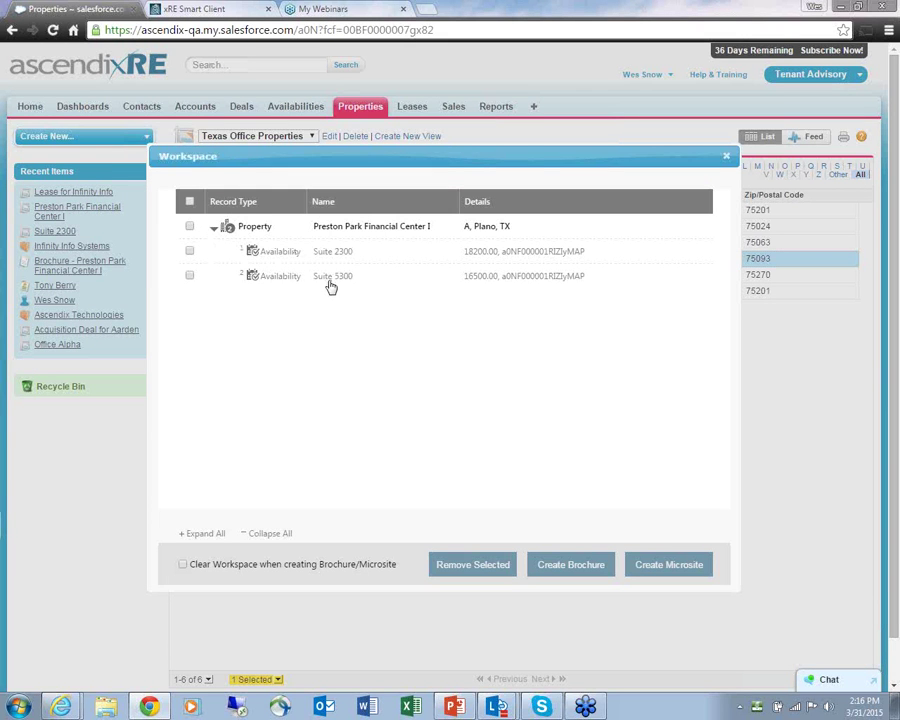
click(191, 253)
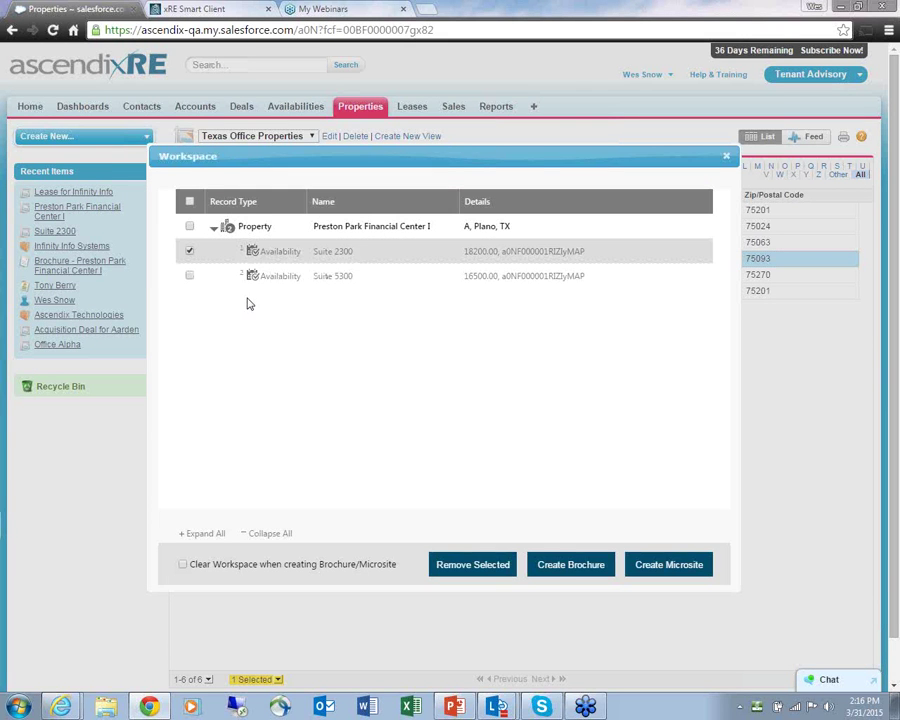
click(573, 568)
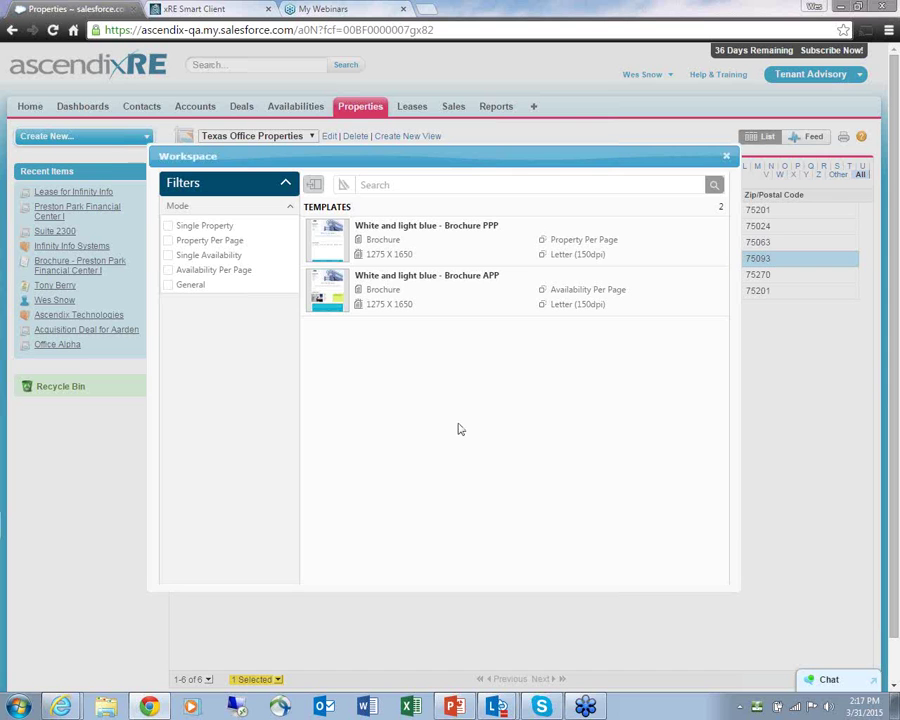
- Preview the White and light blue - Brochure APP template, create the brochure from it, and wait for rendering
click(444, 308)
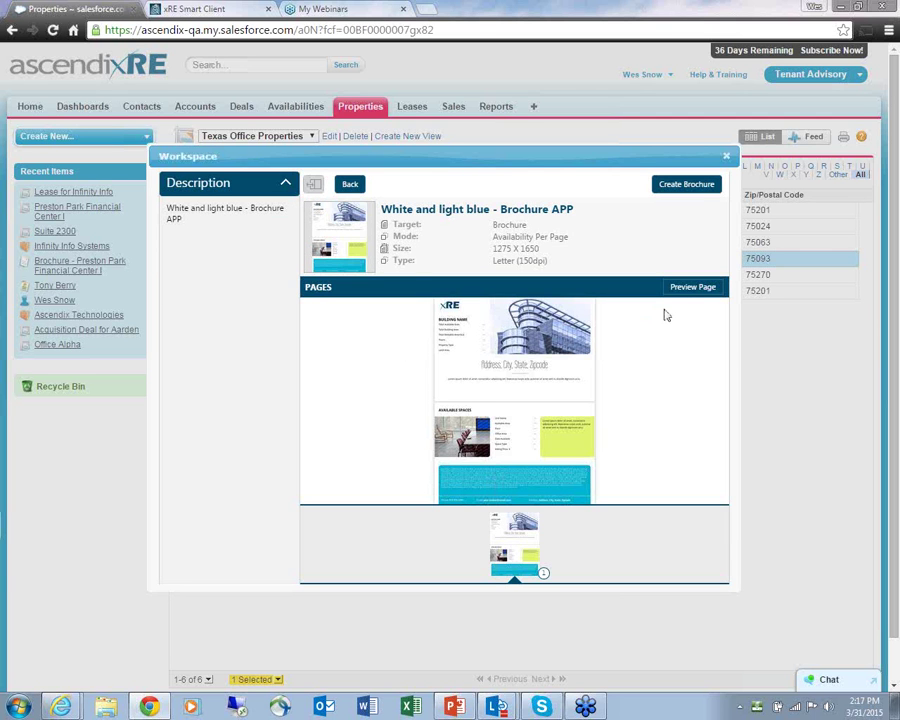
click(690, 289)
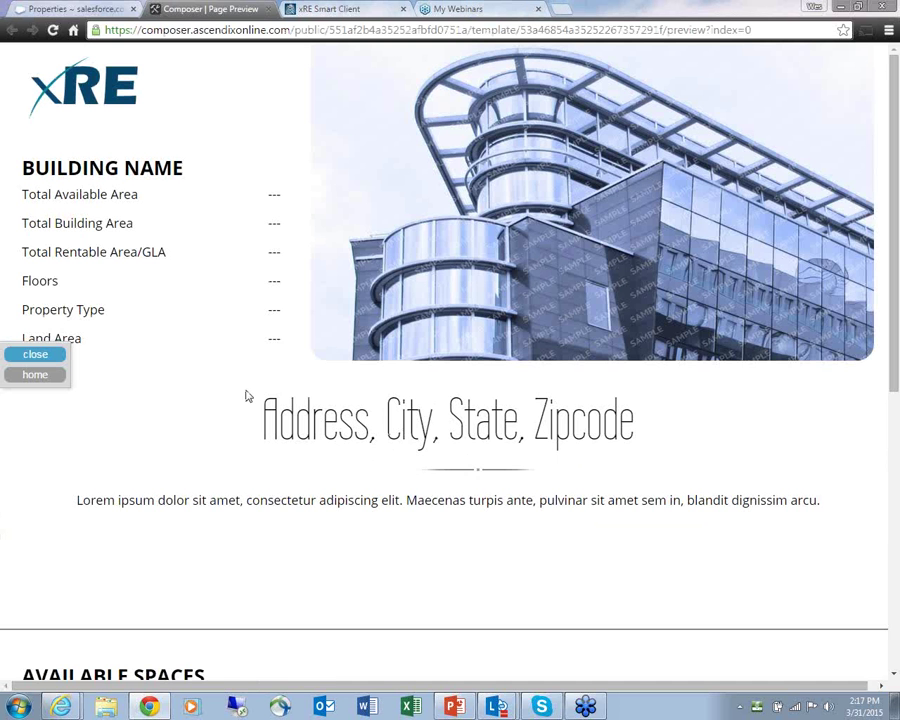
click(42, 355)
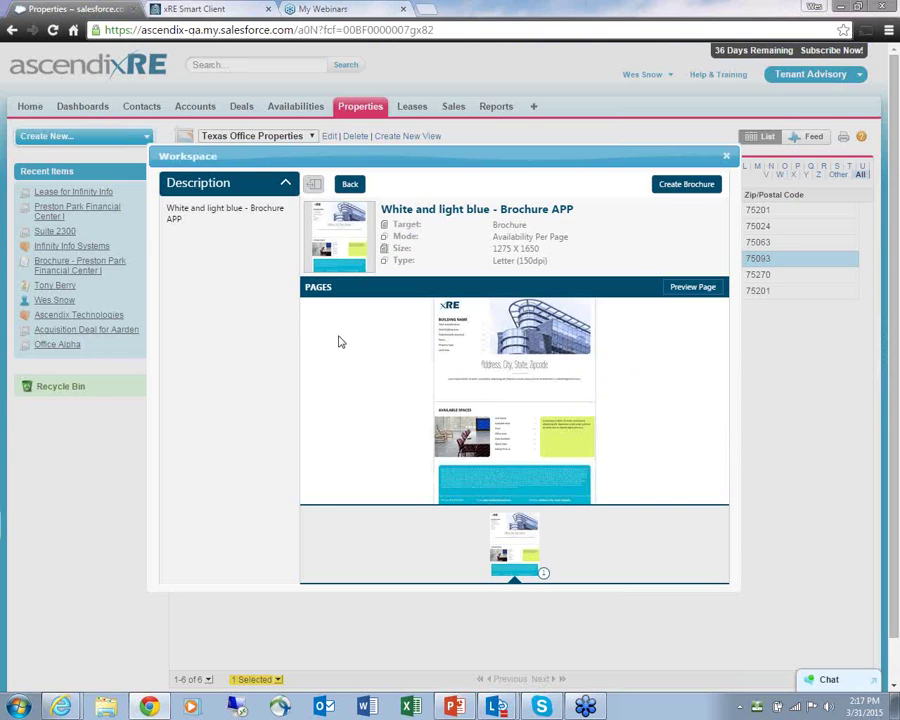
click(687, 185)
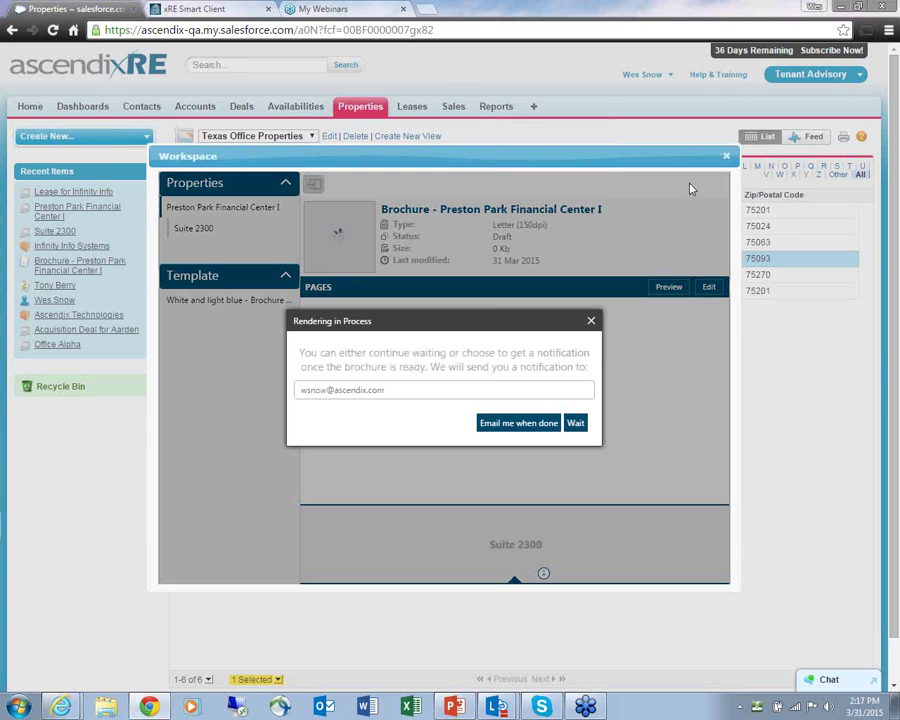
click(576, 425)
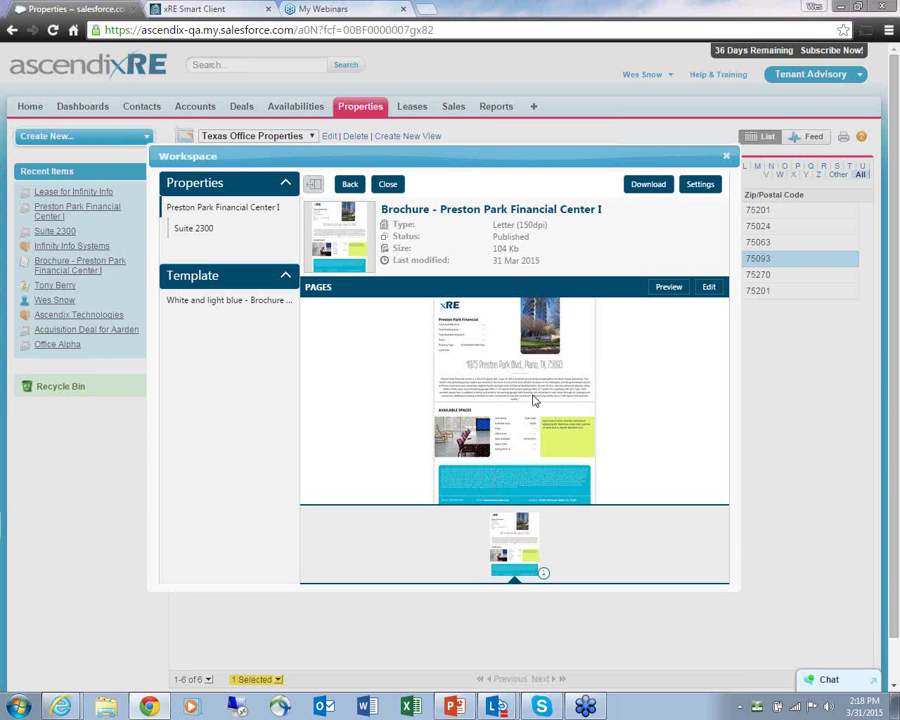
- Preview the rendered Preston Park Financial Center I brochure page, including its Available Spaces section, and close the preview
click(668, 287)
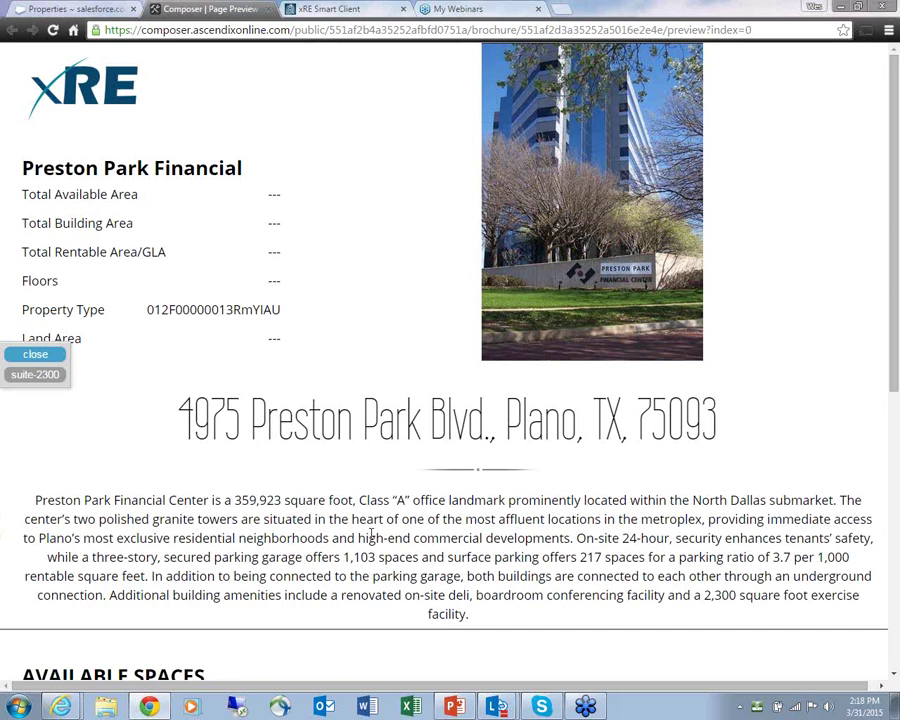
scroll(424, 547, down, 2)
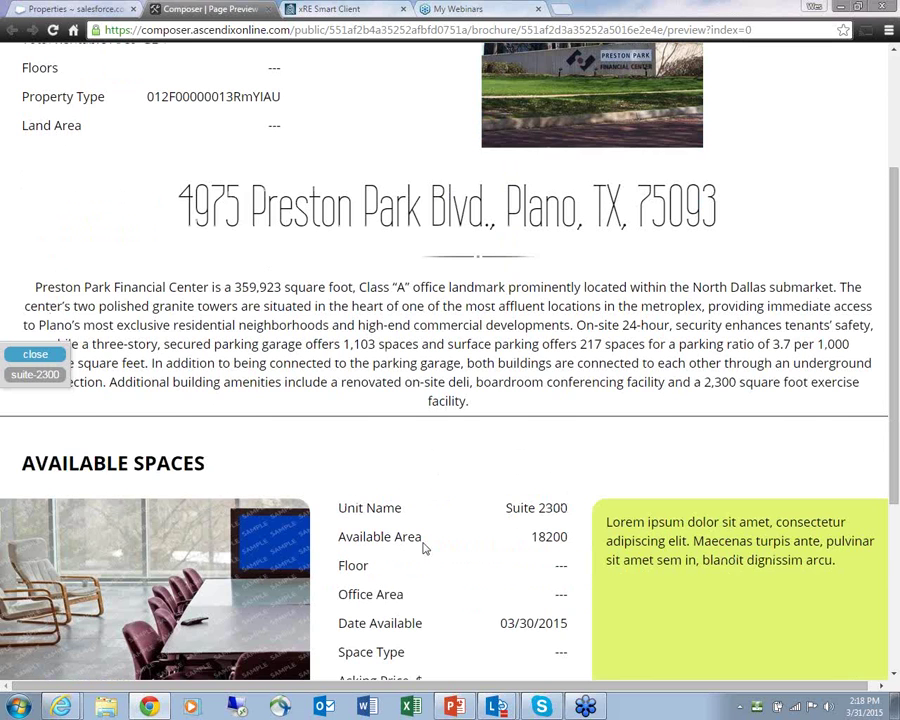
scroll(424, 547, up, 2)
click(26, 355)
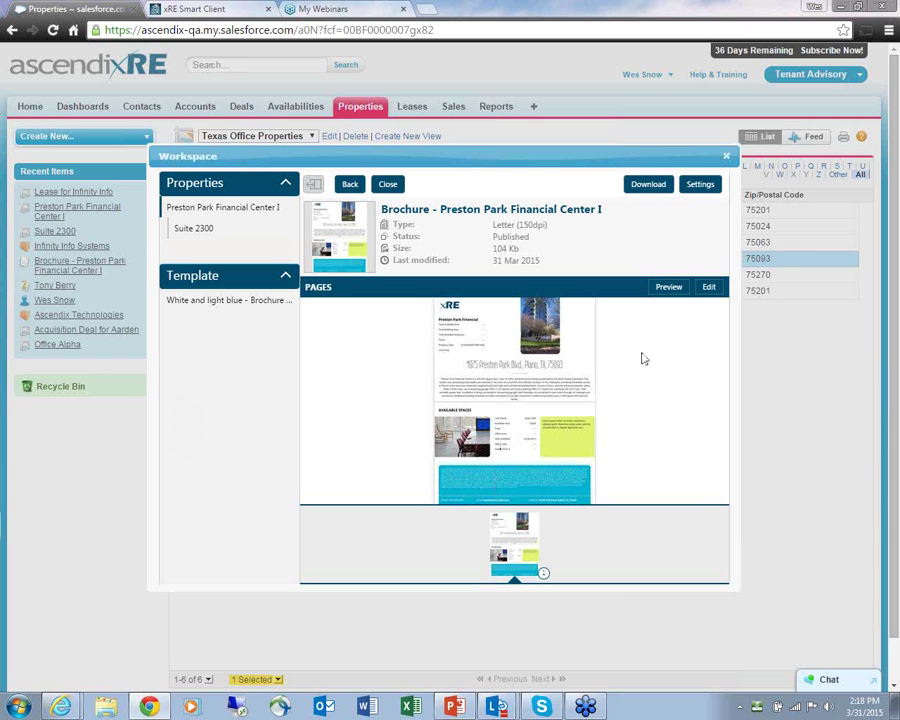
- Open the brochure page for editing and replace the Available Spaces sample image with the property's elevator lobby photo
click(708, 287)
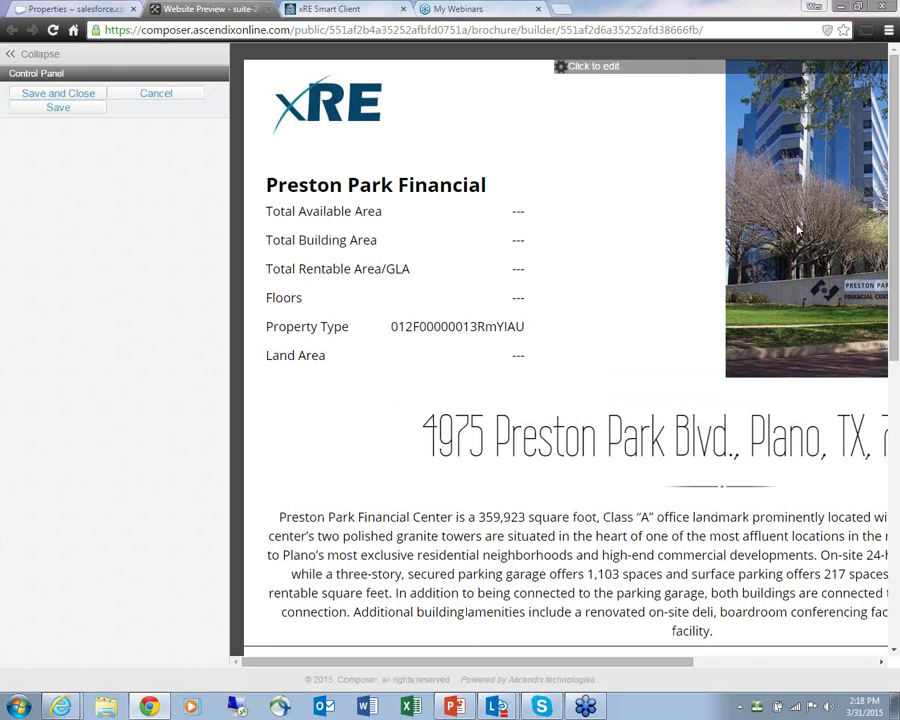
scroll(798, 231, down, 1)
scroll(798, 231, down, 4)
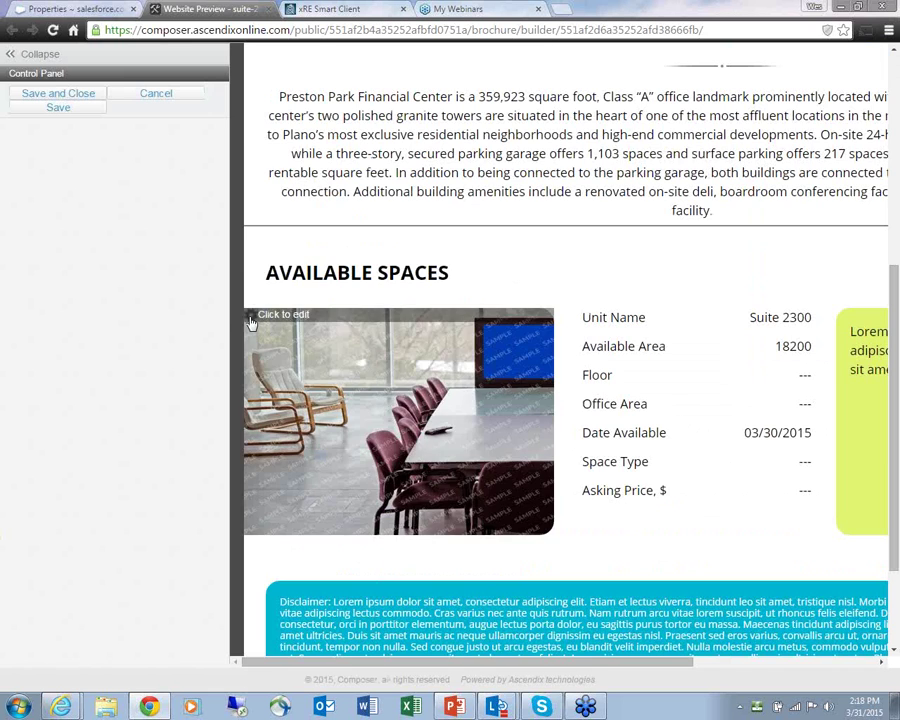
click(251, 319)
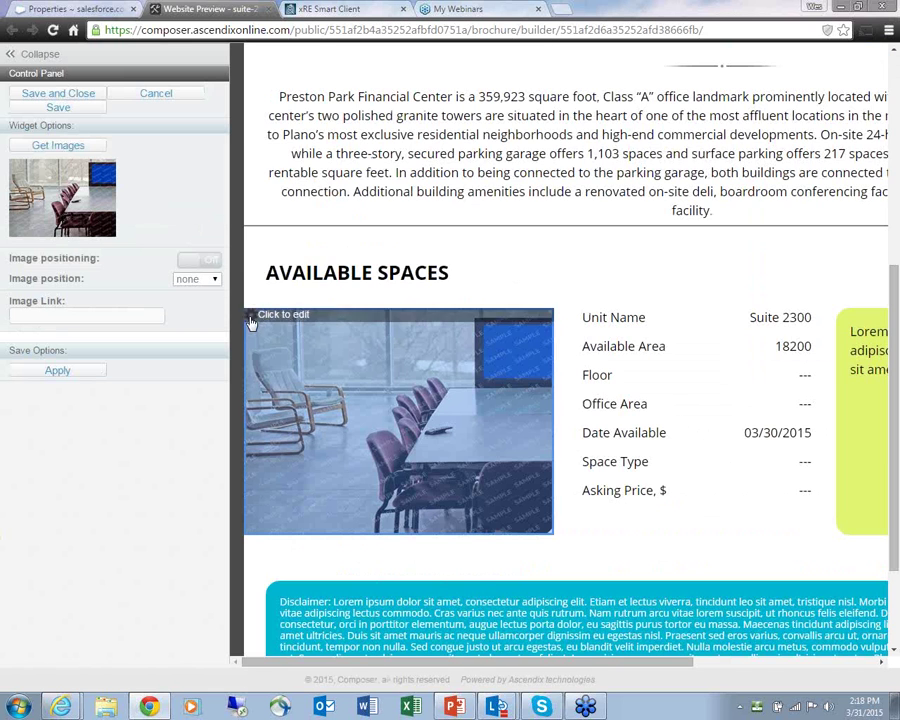
click(58, 146)
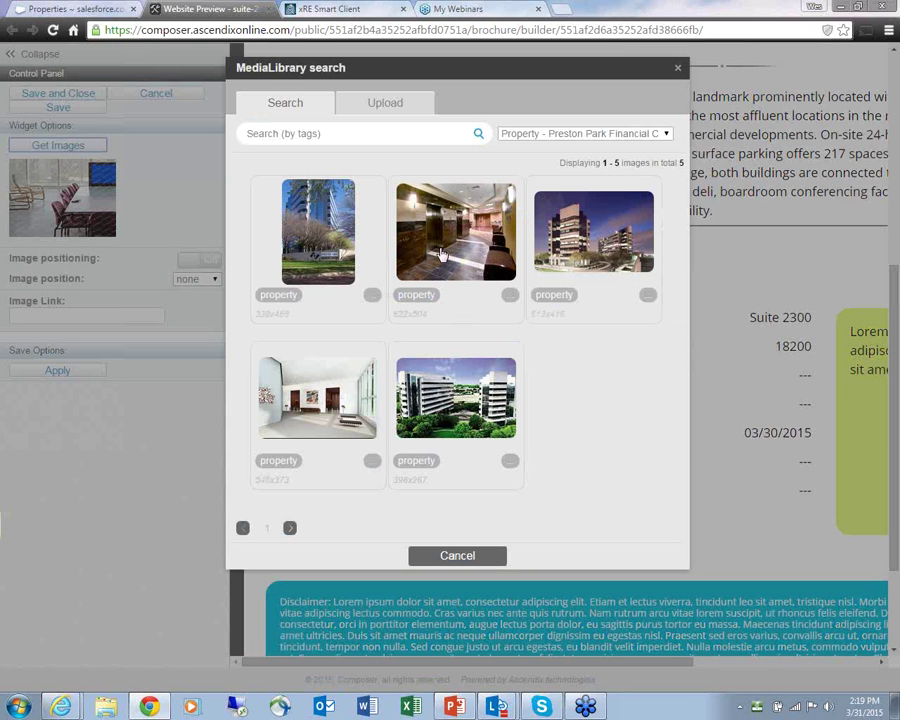
click(428, 255)
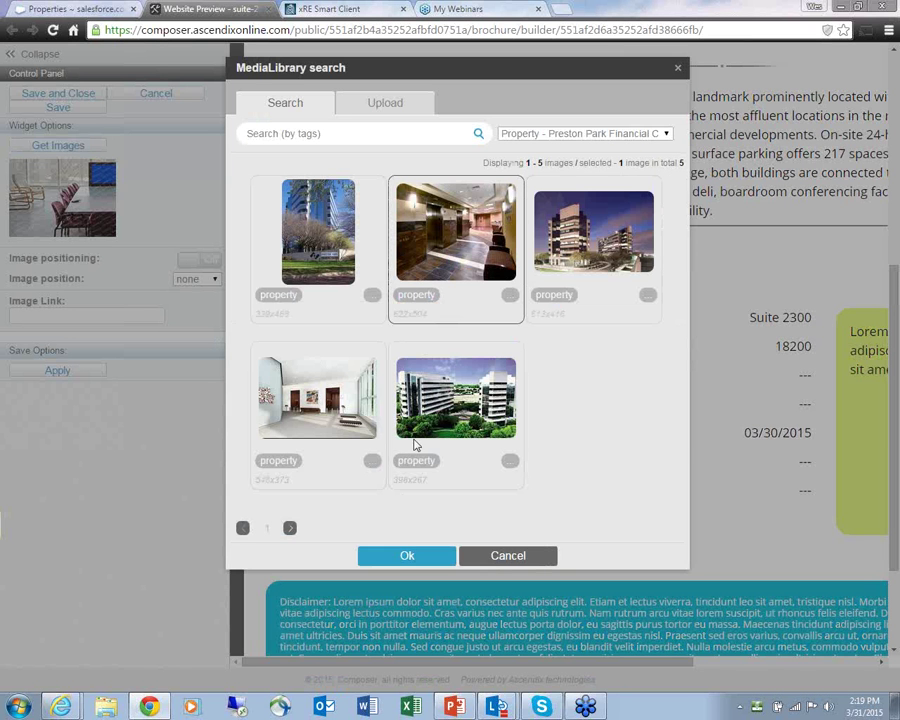
click(400, 556)
- Set the Available Spaces image position to fill and apply the image changes
click(212, 287)
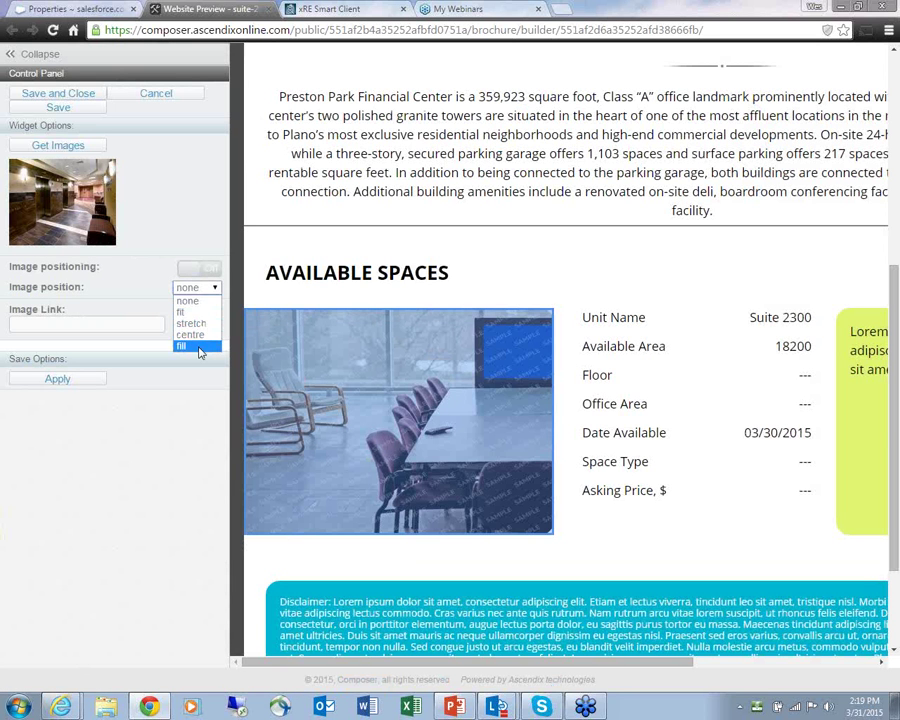
click(199, 346)
click(70, 382)
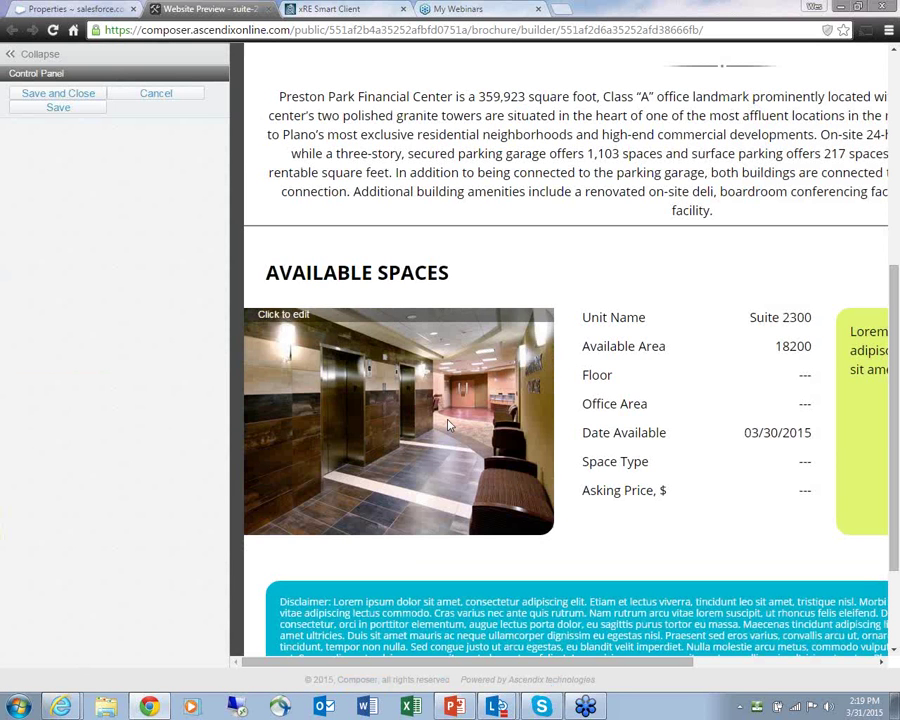
- Check the edited brochure page, save it and close the editor, confirming leaving the page
scroll(840, 344, up, 4)
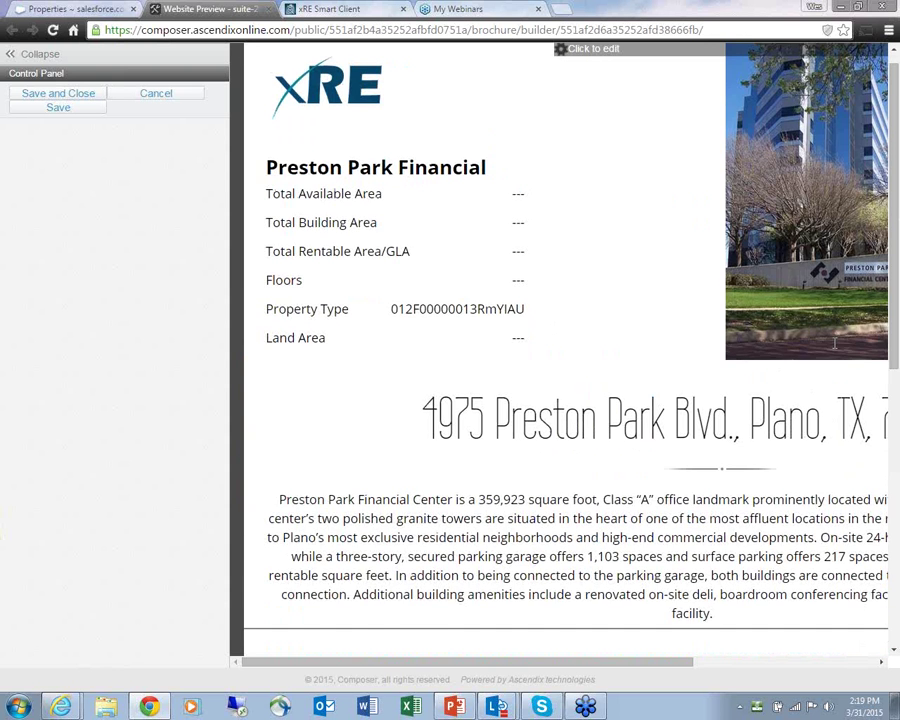
scroll(814, 356, down, 1)
scroll(814, 356, down, 2)
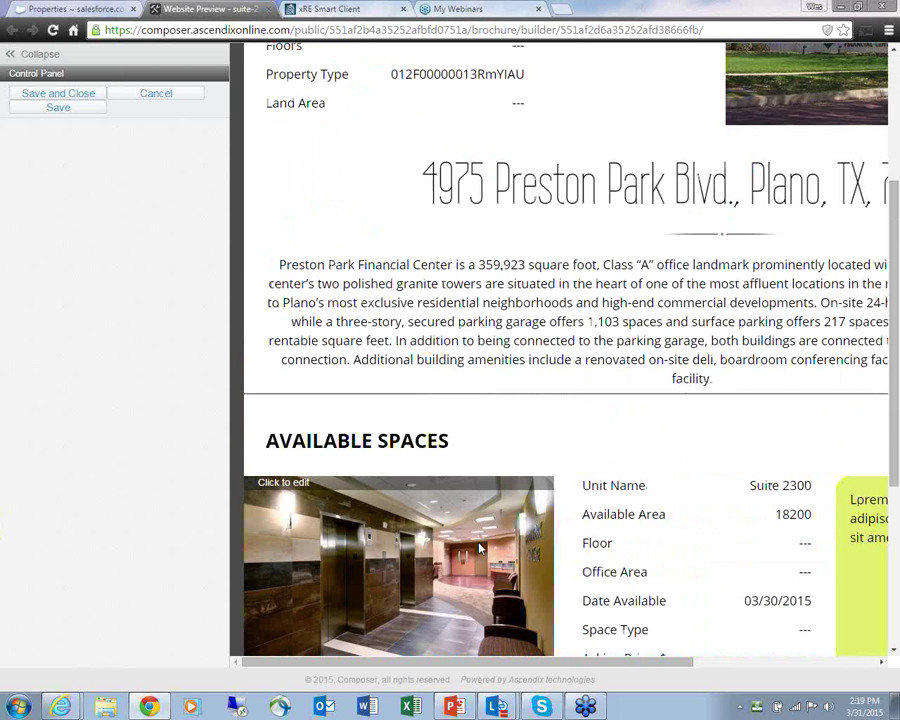
scroll(479, 548, up, 1)
scroll(428, 404, up, 1)
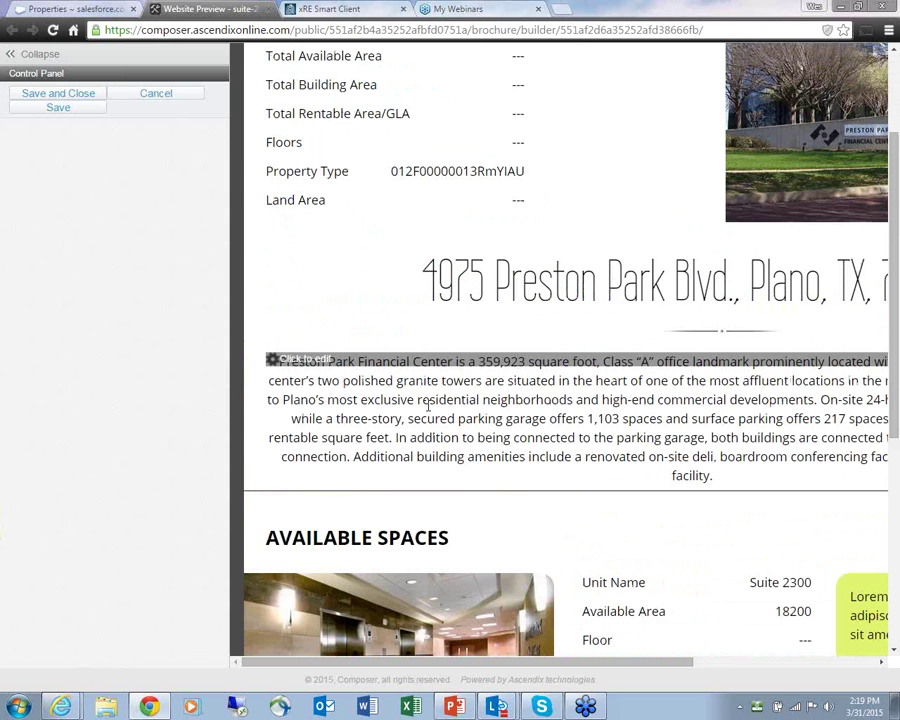
scroll(428, 404, up, 2)
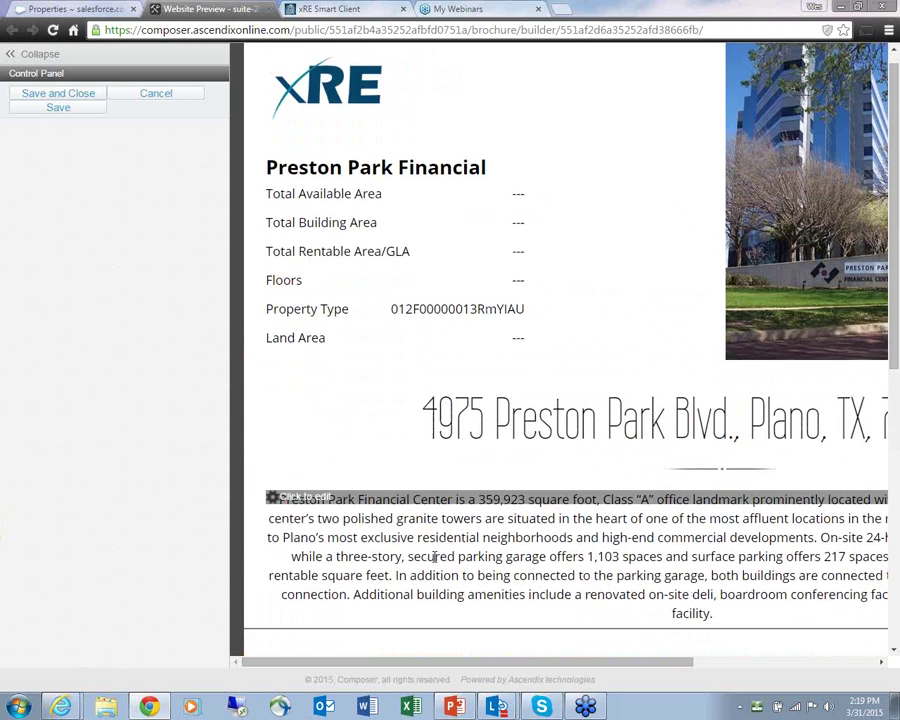
scroll(434, 556, down, 3)
click(66, 93)
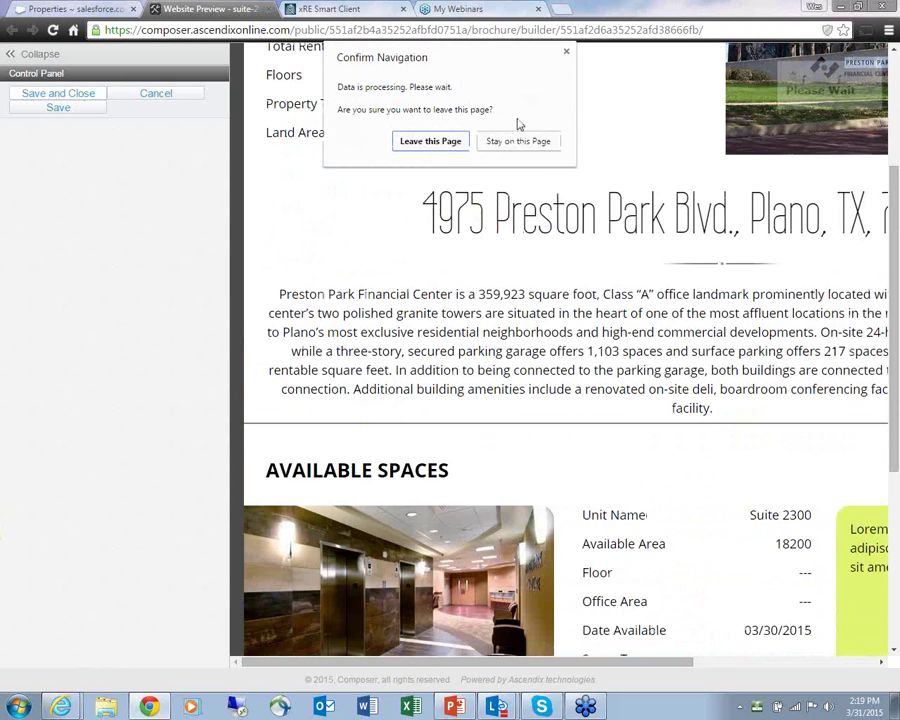
click(452, 141)
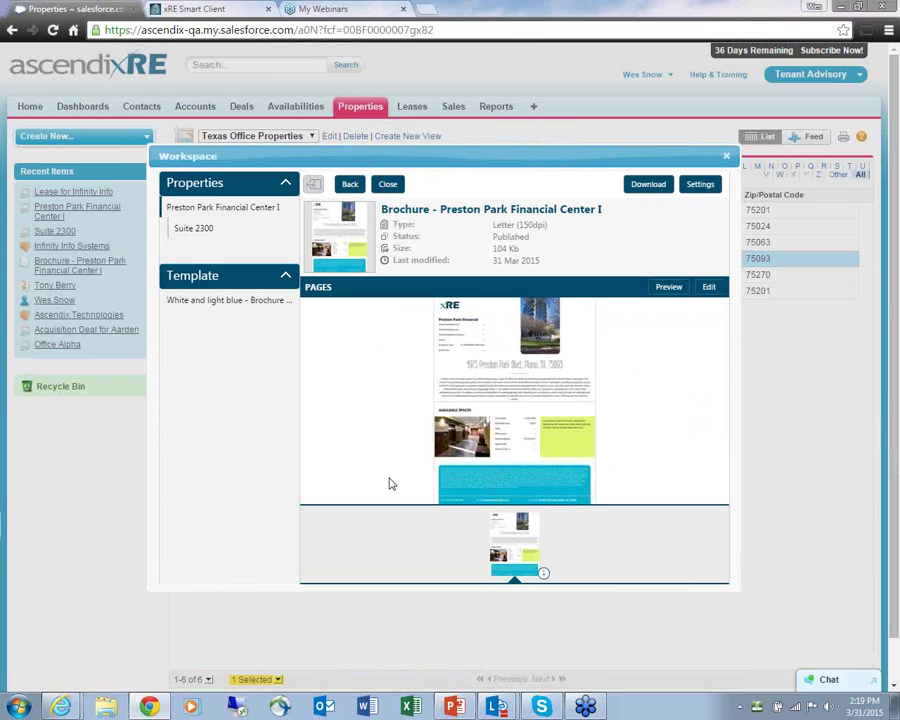
- Download the Preston Park Financial Center I brochure as a PDF, open the file to view it, and close it
click(645, 193)
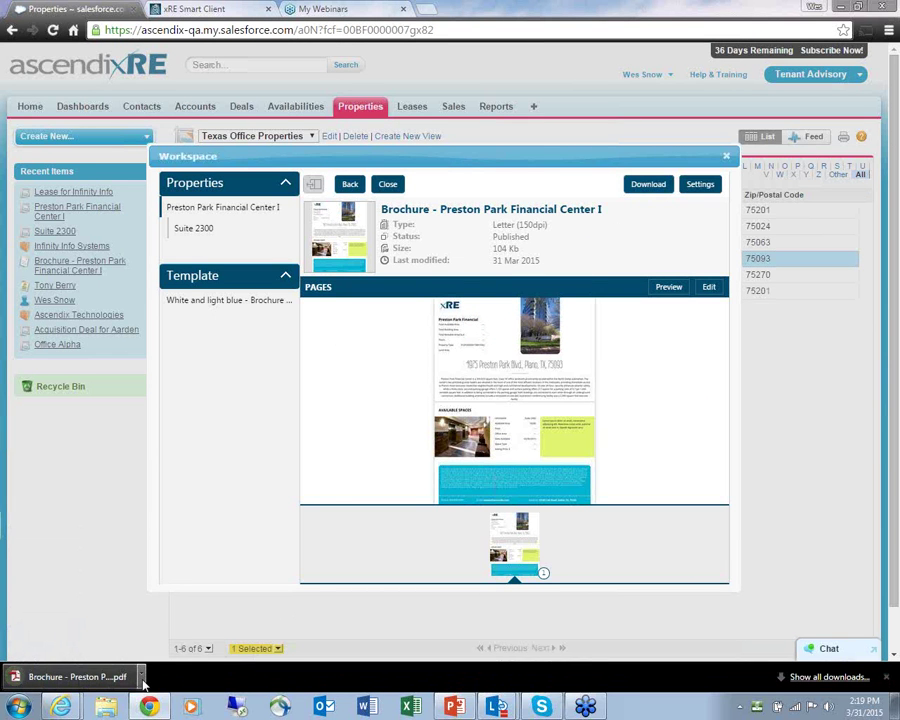
click(142, 677)
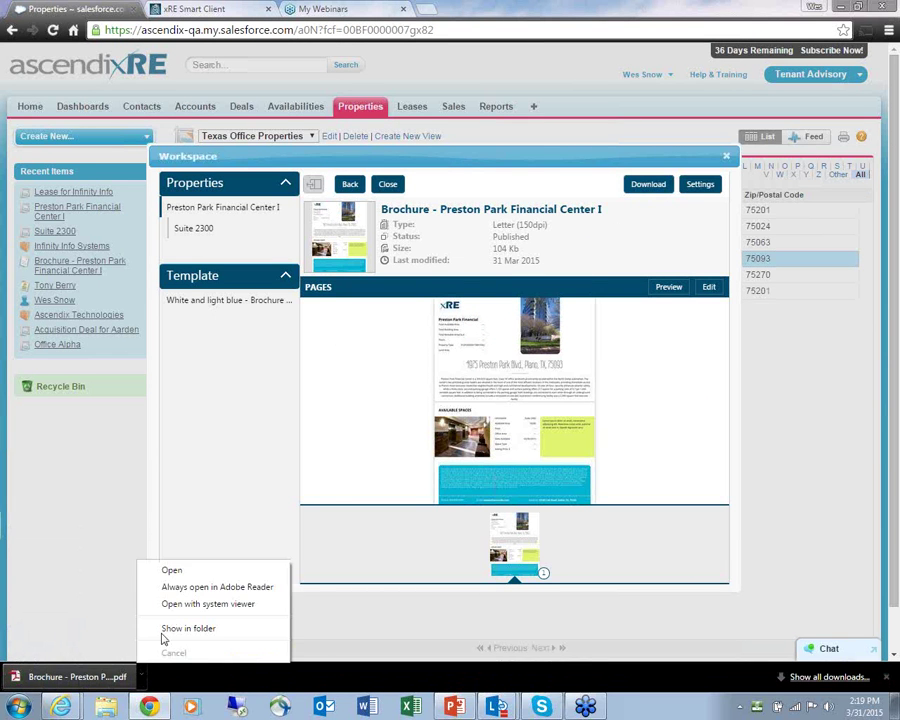
click(175, 571)
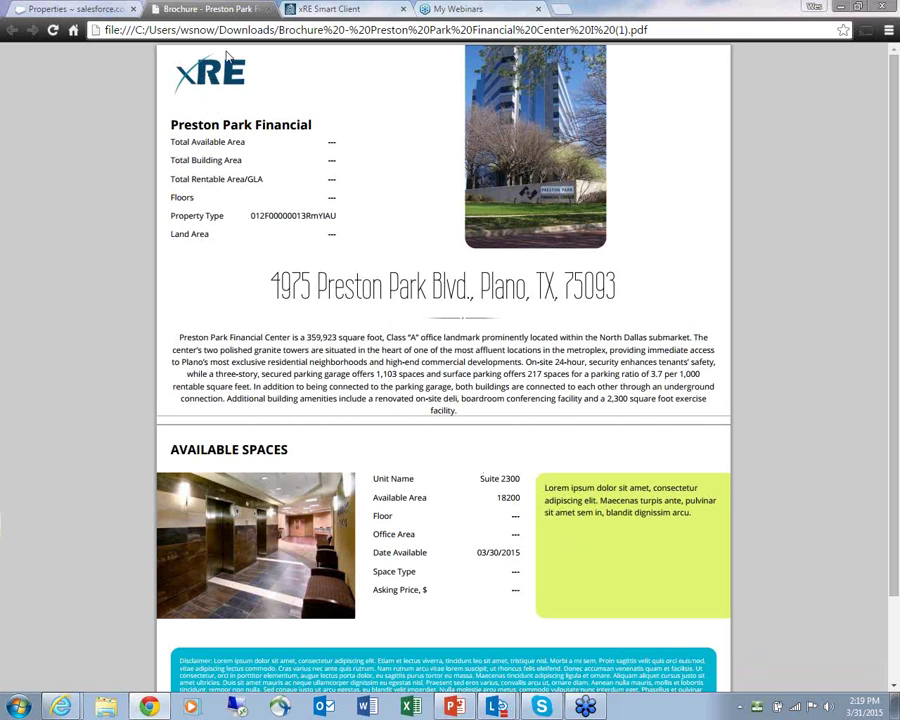
click(269, 10)
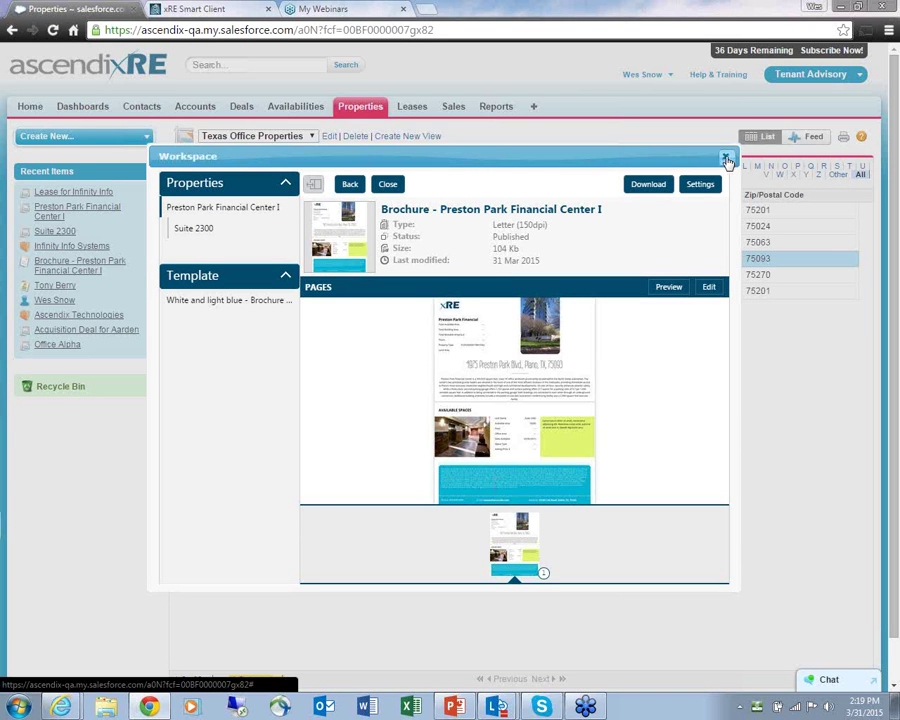
- Close the workspace and show the Composer publications list on the Preston Park Financial Center I property record
click(727, 160)
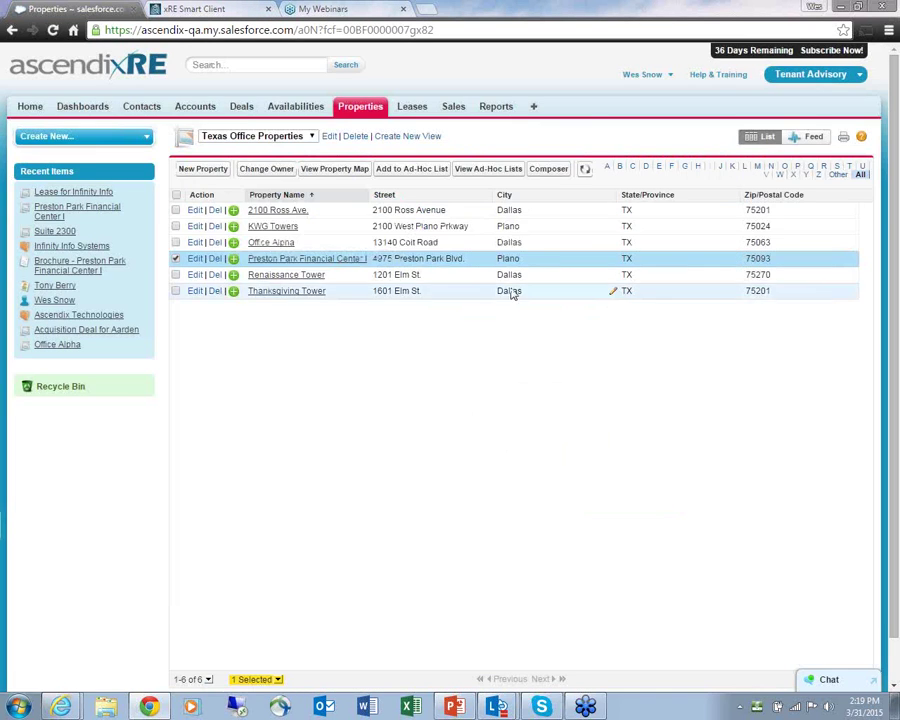
click(302, 259)
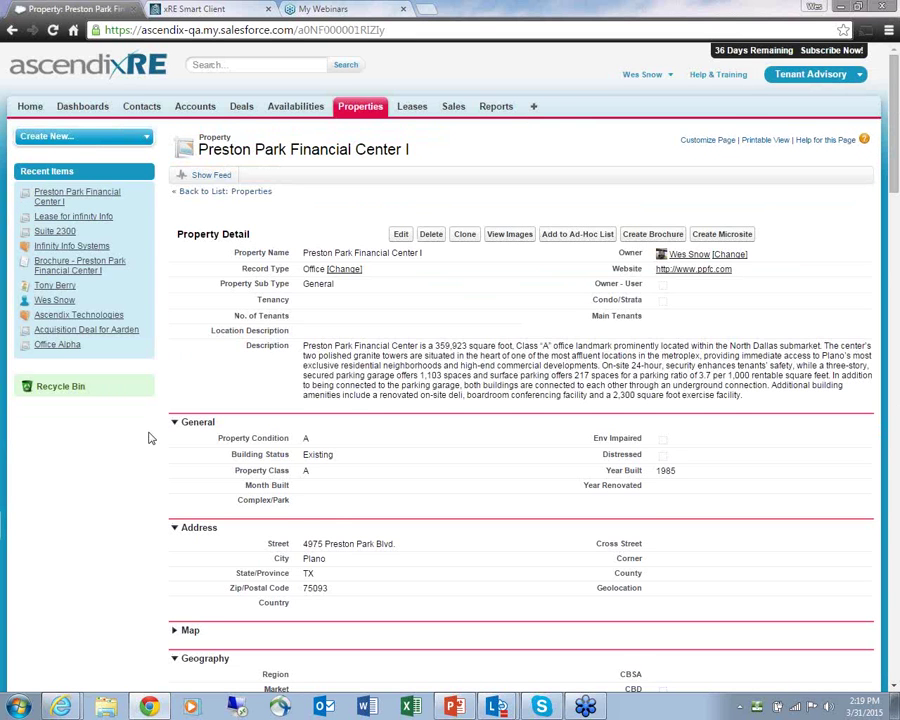
scroll(146, 450, down, 10)
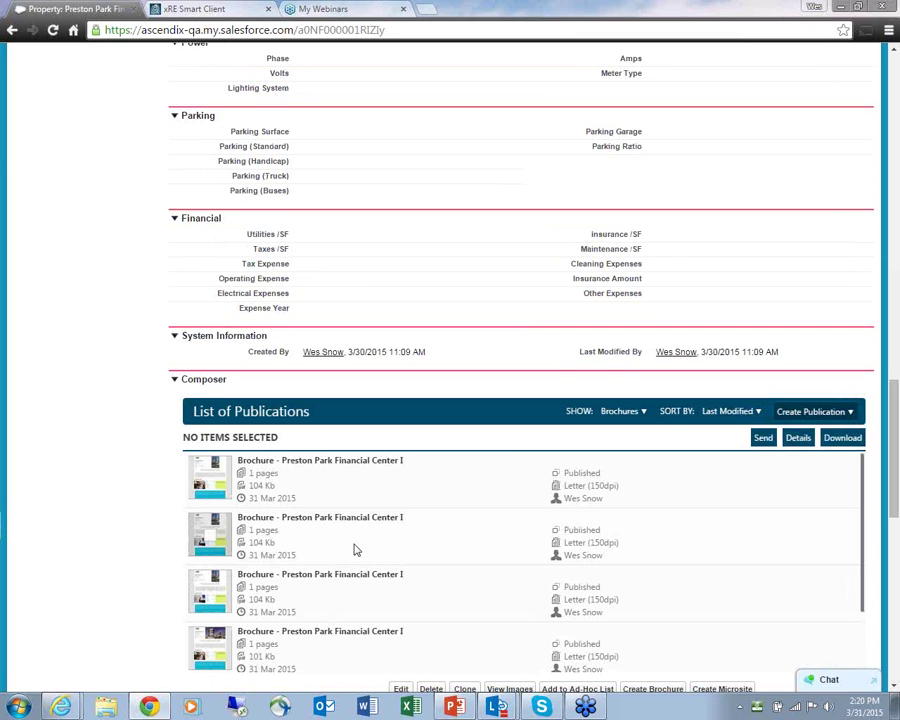
- Start an email with the fourth listed brochure attached and choose the Ascendix Technologies contact as its recipient
click(398, 657)
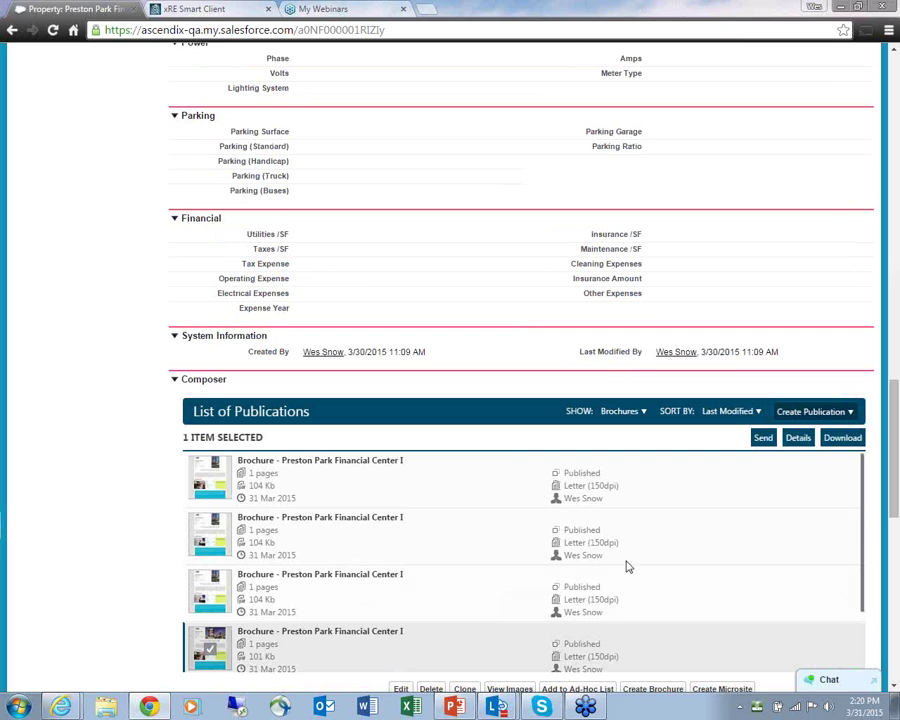
click(763, 439)
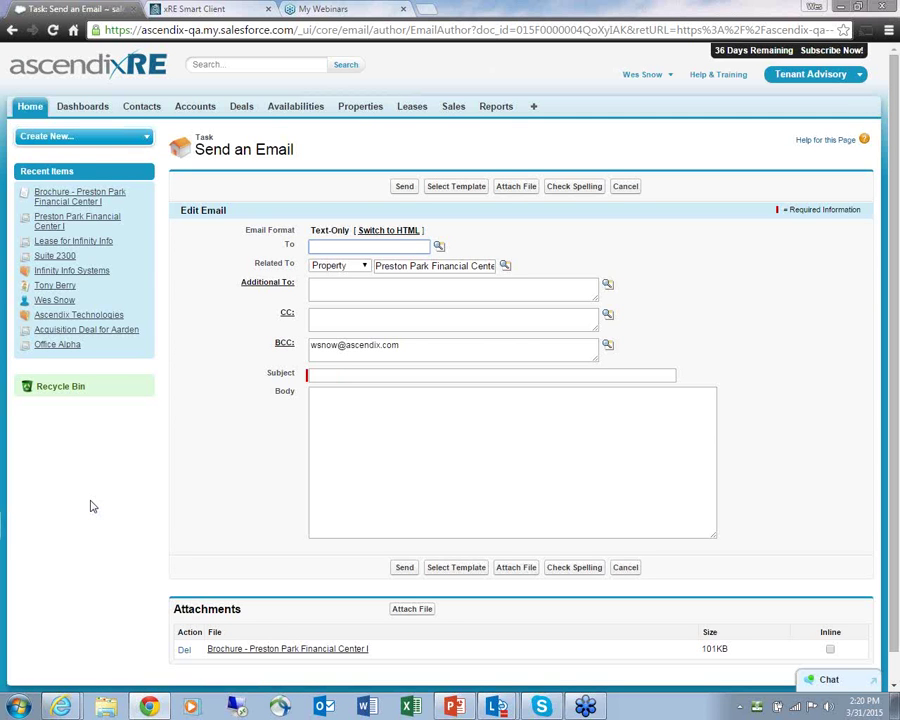
click(438, 245)
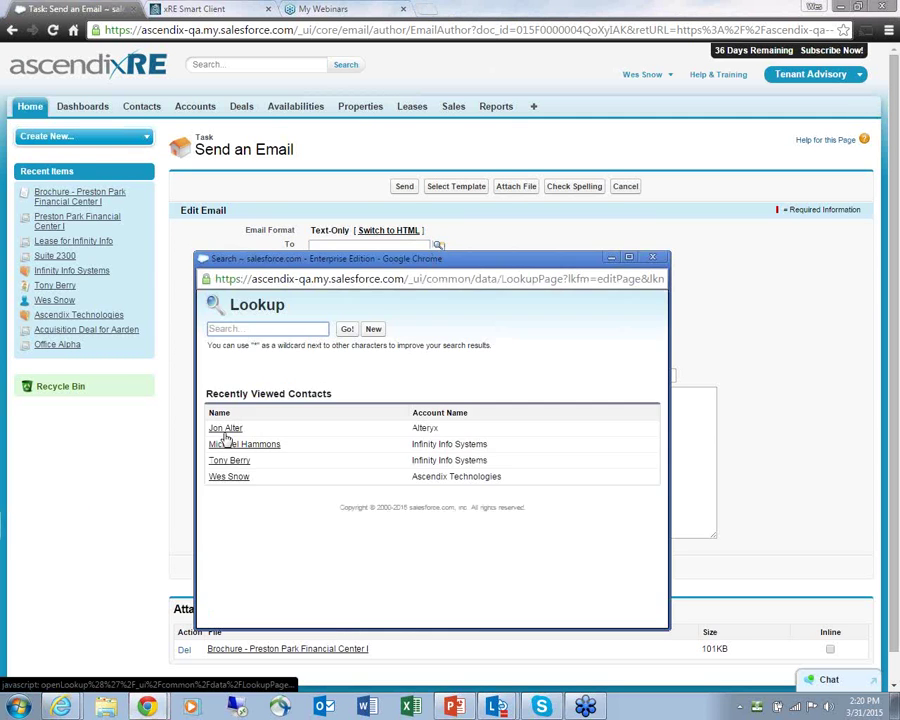
click(220, 478)
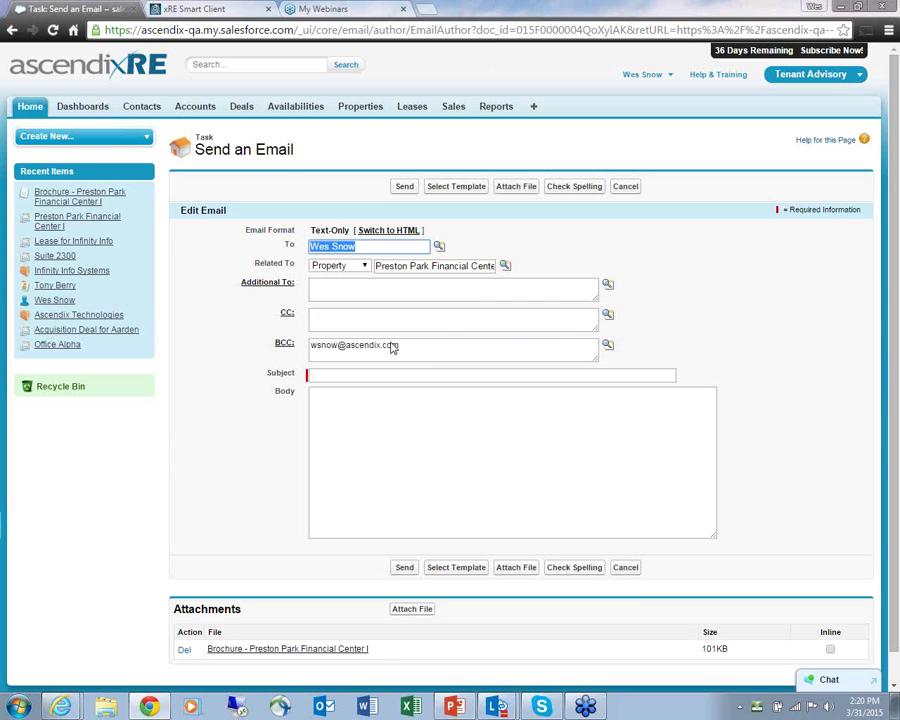
- Give the email the subject "Brochure for PPFC", leave the body empty, and send it with the attached brochure
click(388, 377)
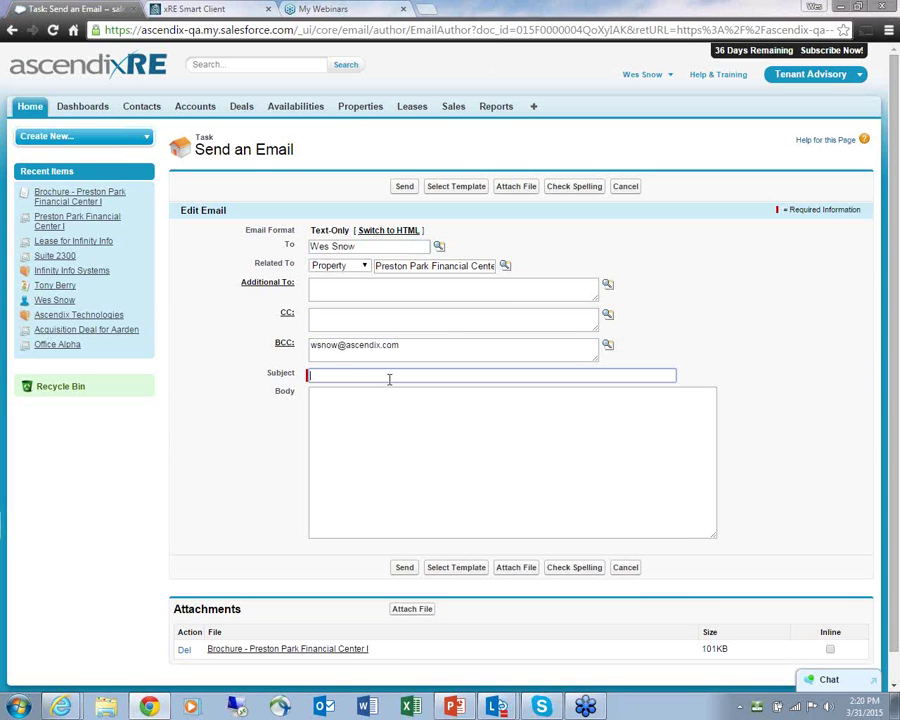
text(Brochure for PPFC)
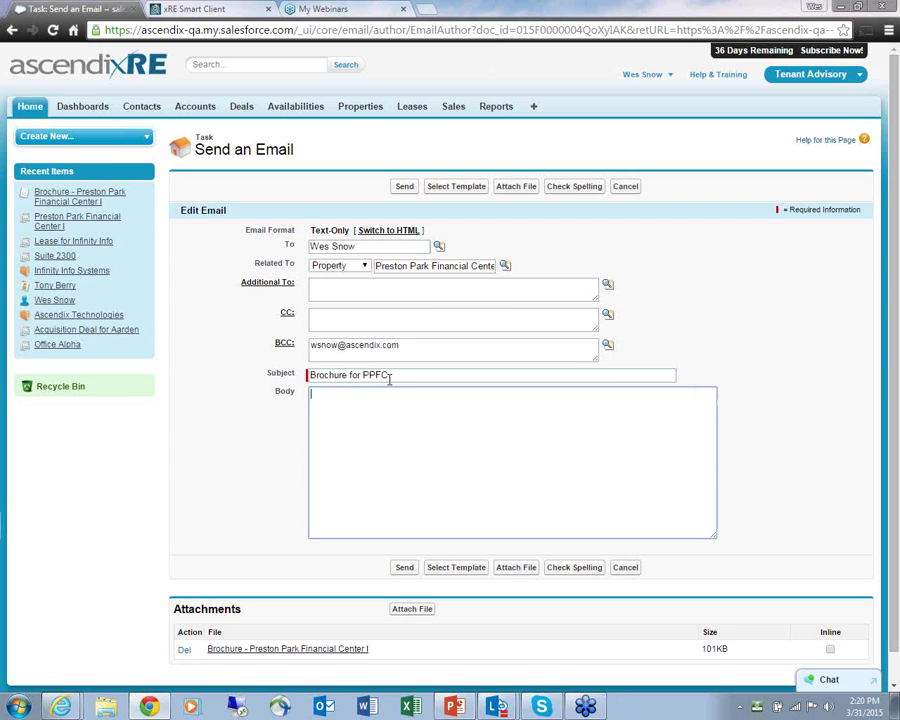
click(381, 504)
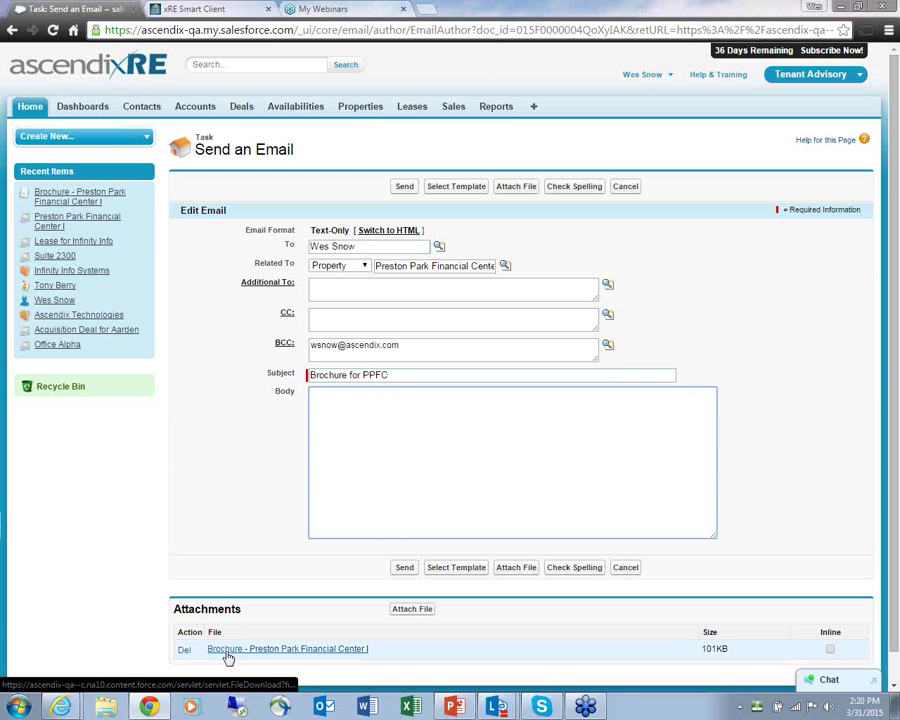
click(404, 568)
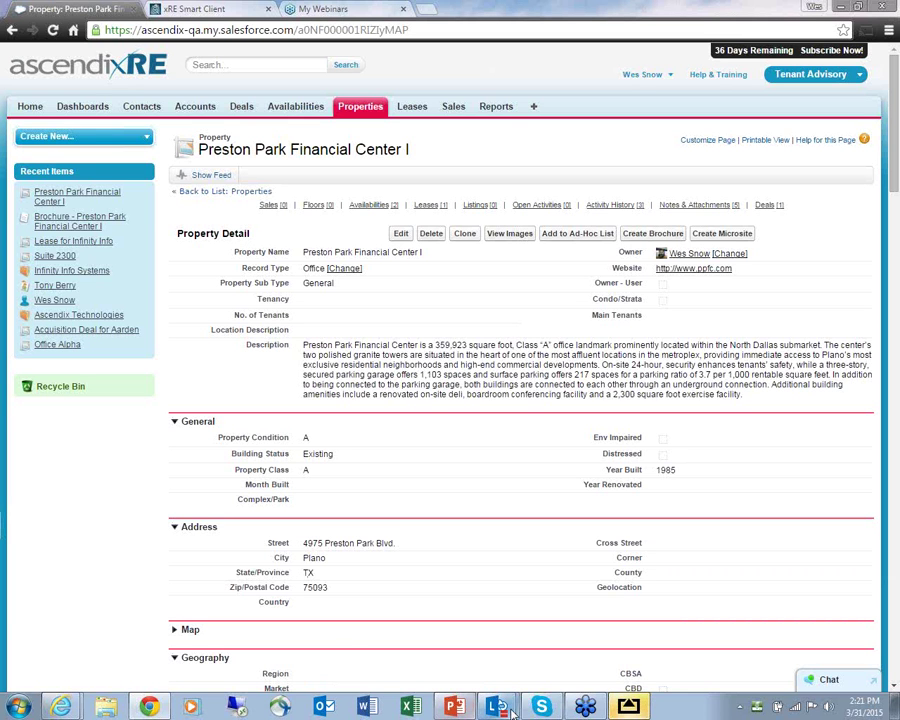
- Switch to the AirServer window mirroring the iPad, shrink it and centre it over the browser
click(628, 707)
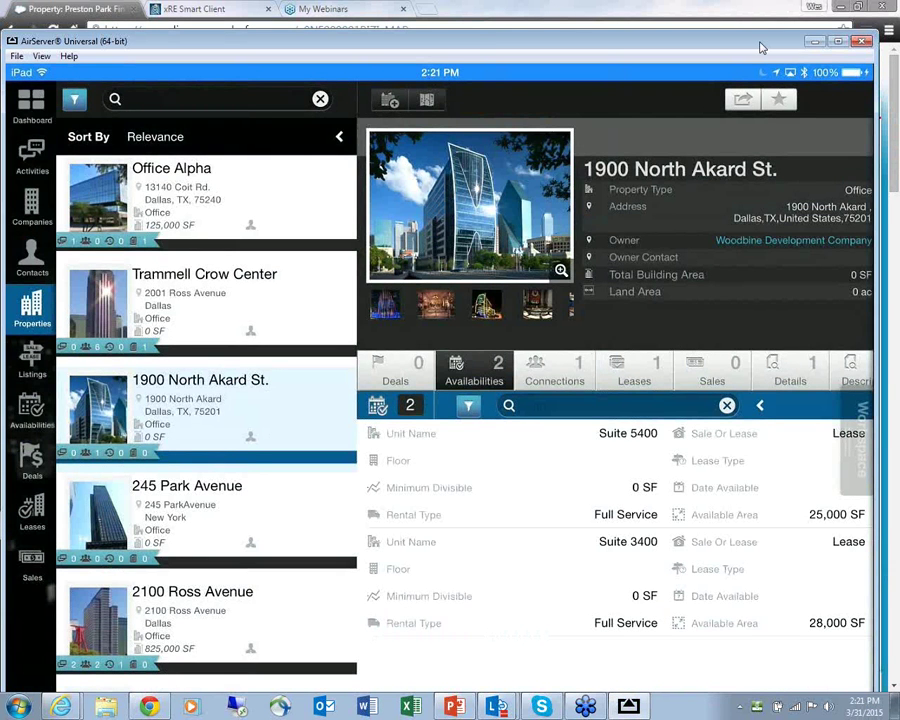
drag(760, 47, 723, 45)
drag(815, 29, 727, 141)
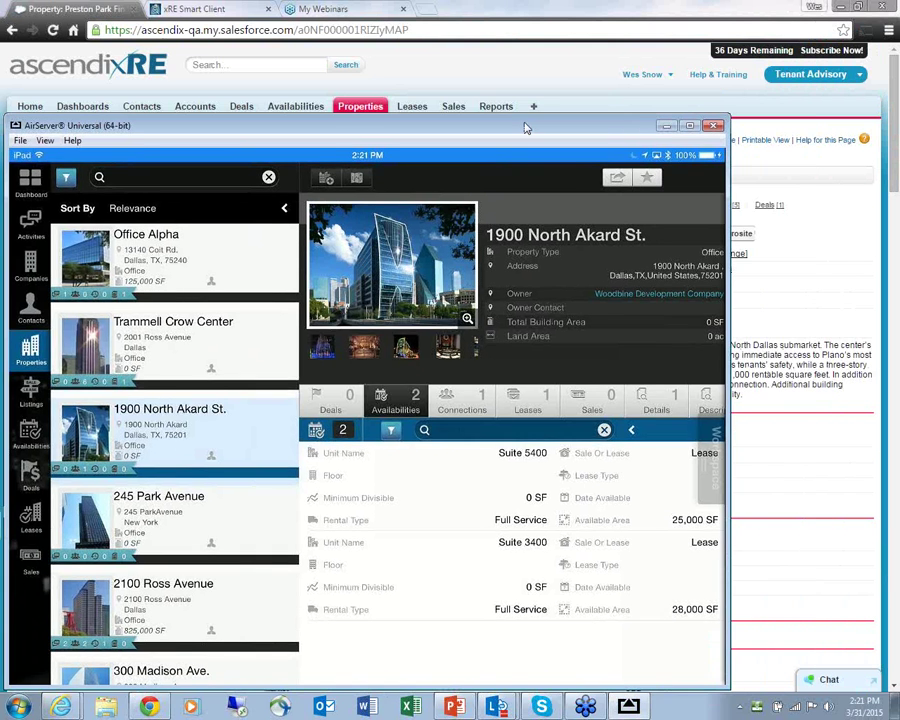
drag(525, 127, 607, 78)
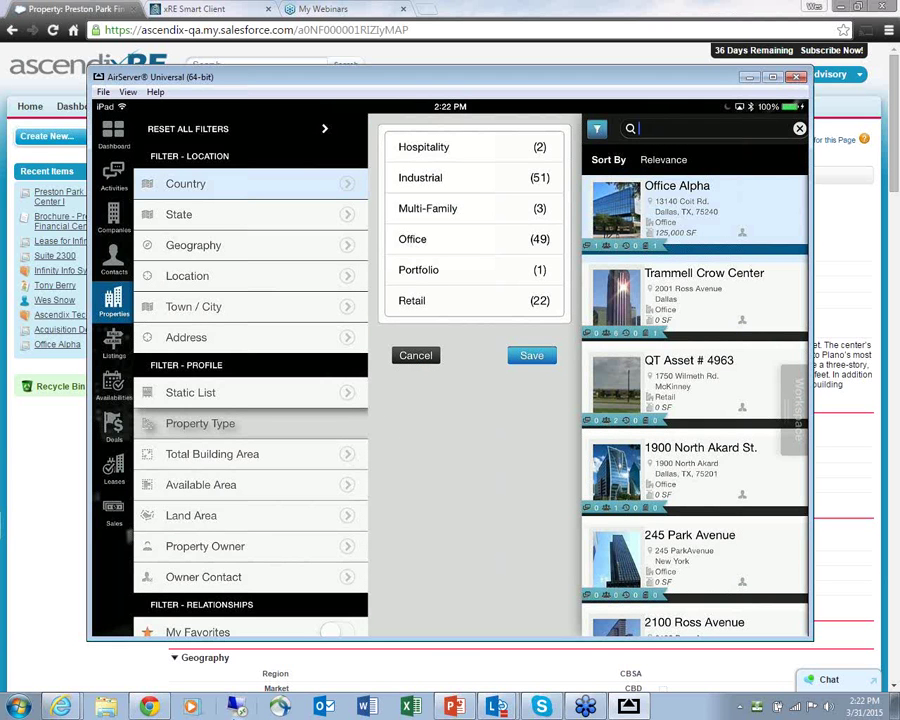
- Filter the iPad property list to property type Office and property owner Griffin Partners
click(412, 239)
click(531, 355)
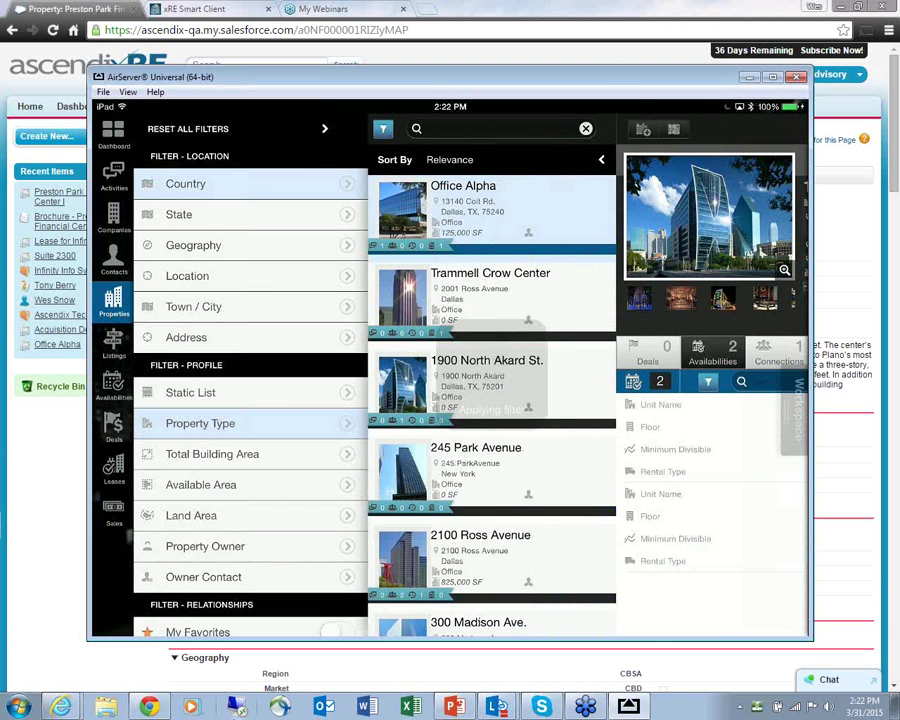
click(205, 546)
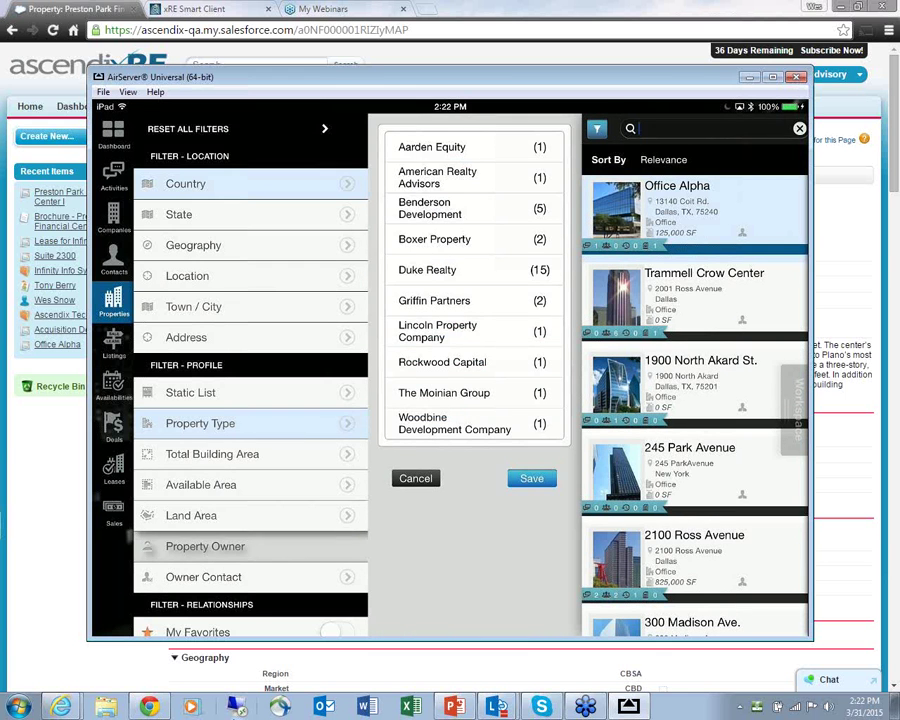
click(434, 300)
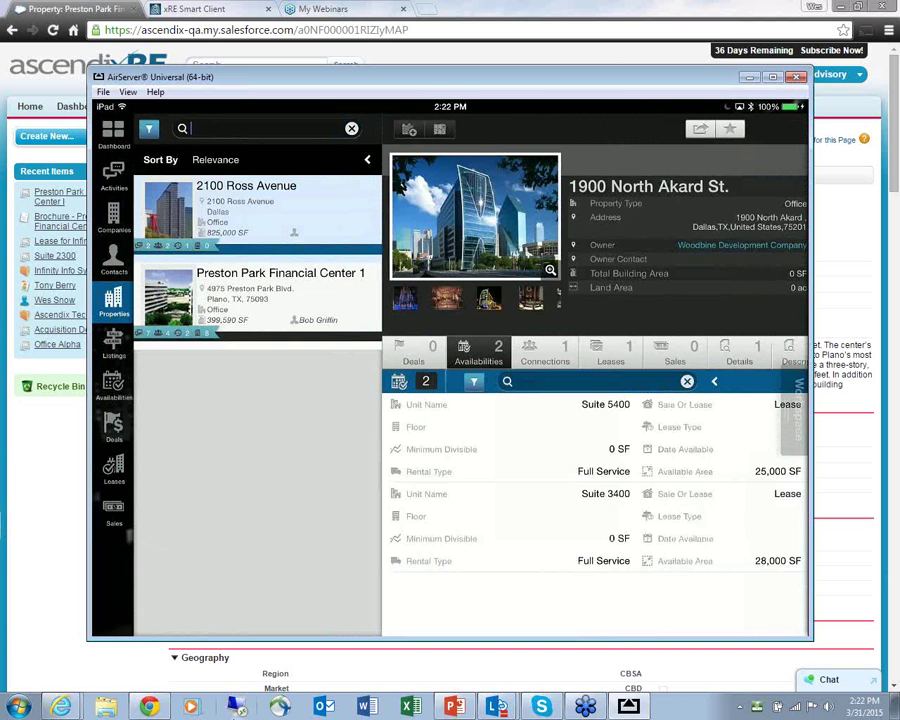
- Open Preston Park Financial Center 1 in the filtered list and browse its related record categories and images
click(280, 290)
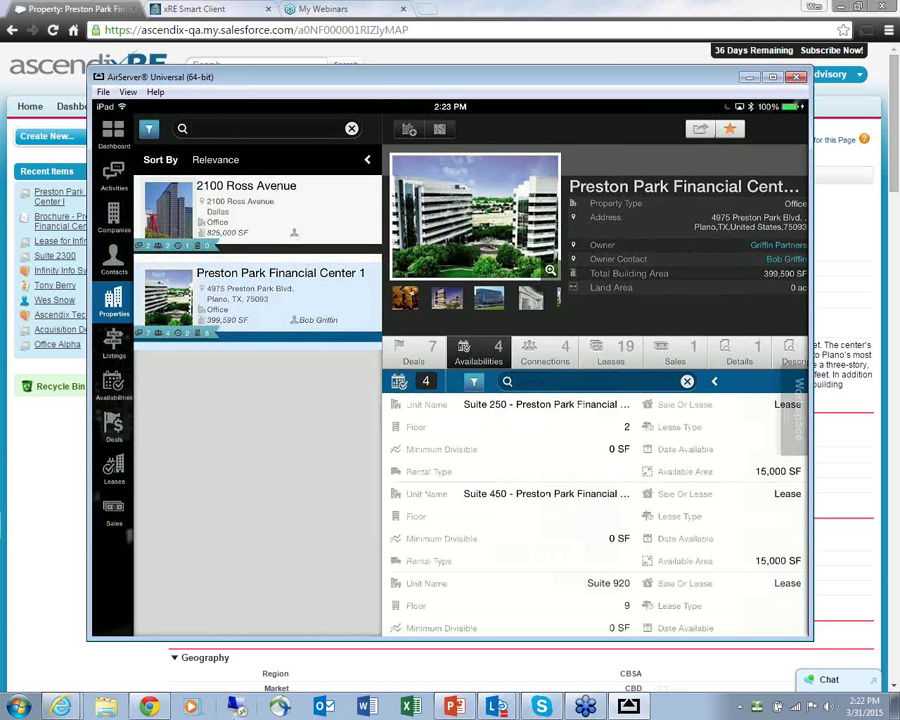
scroll(595, 352, right, 1)
scroll(595, 352, right, 1)
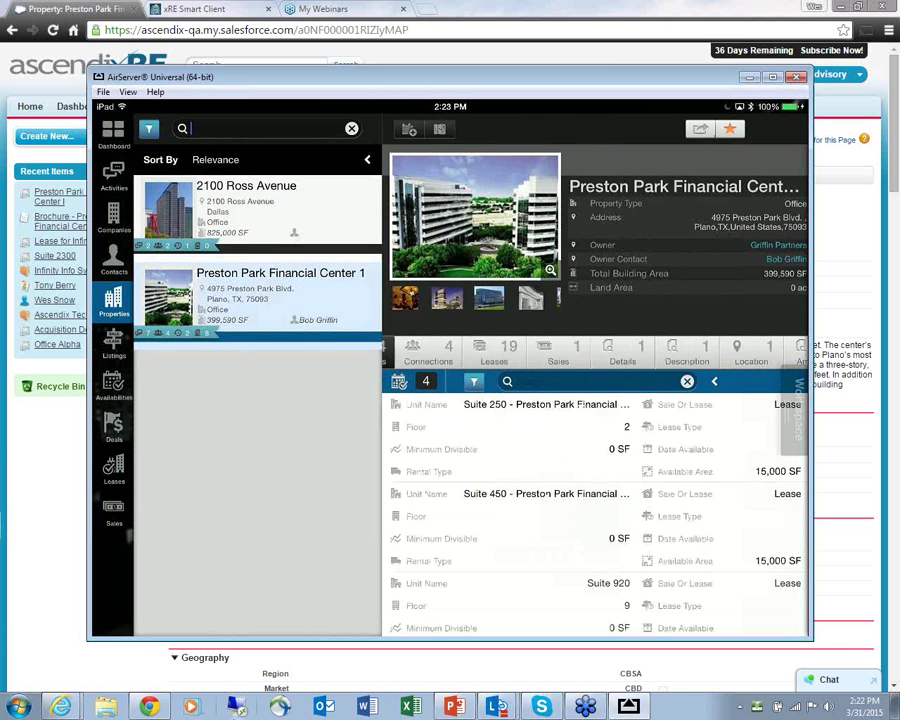
scroll(595, 352, left, 1)
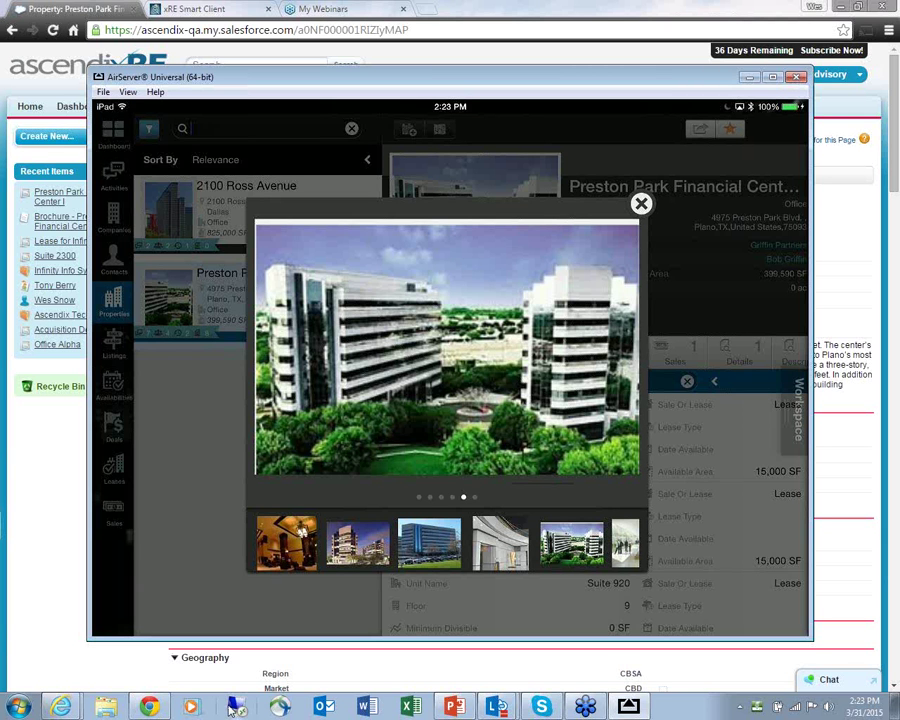
- Select the xRE Smart Client page in the browser, view slide 7 in PowerPoint, and return to the Smart Client
click(30, 497)
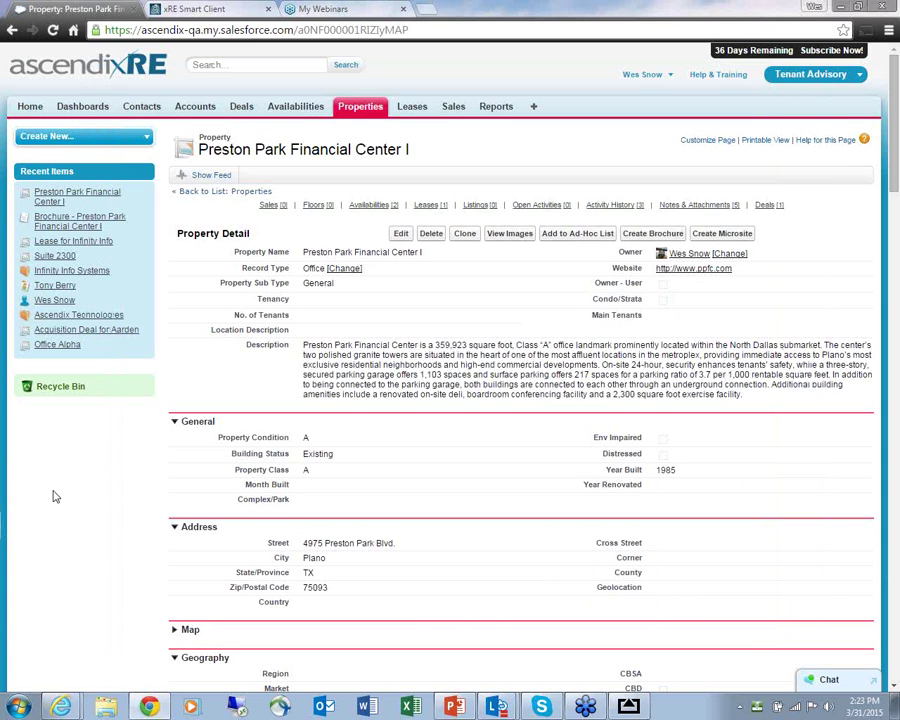
click(209, 14)
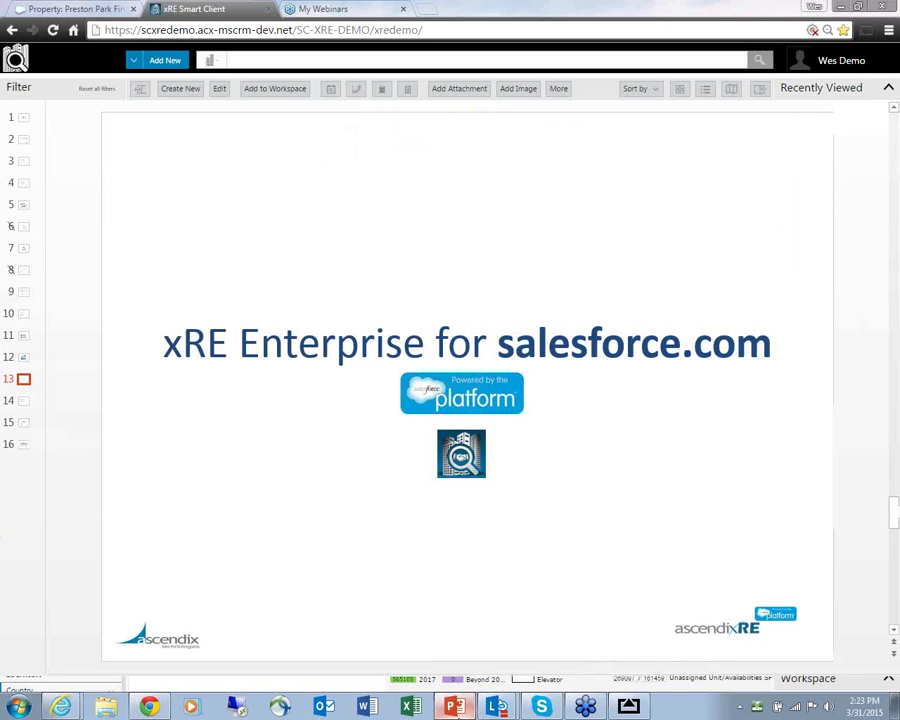
click(25, 249)
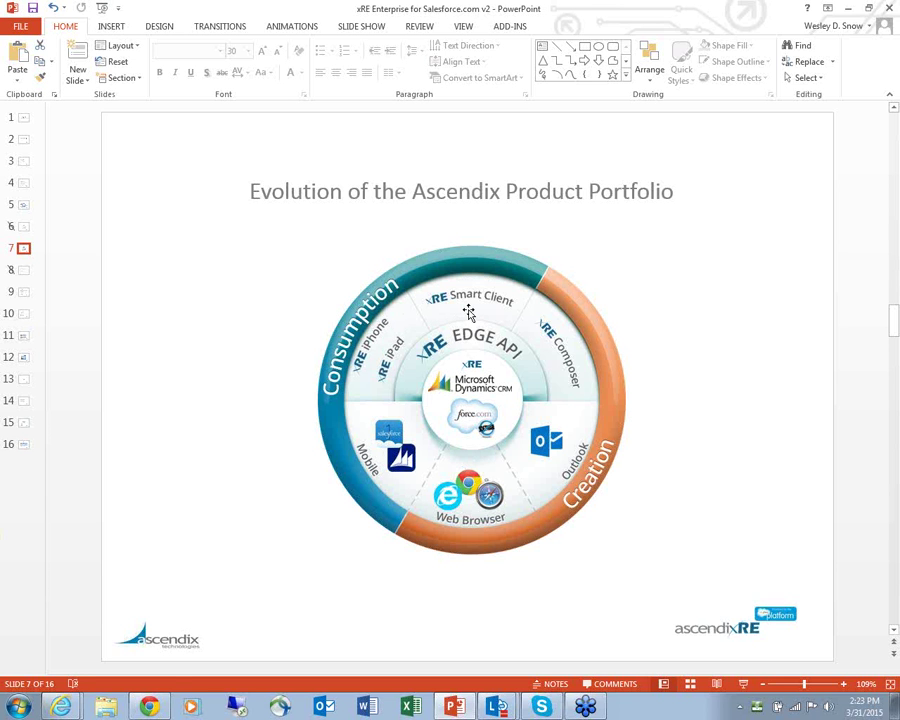
click(150, 707)
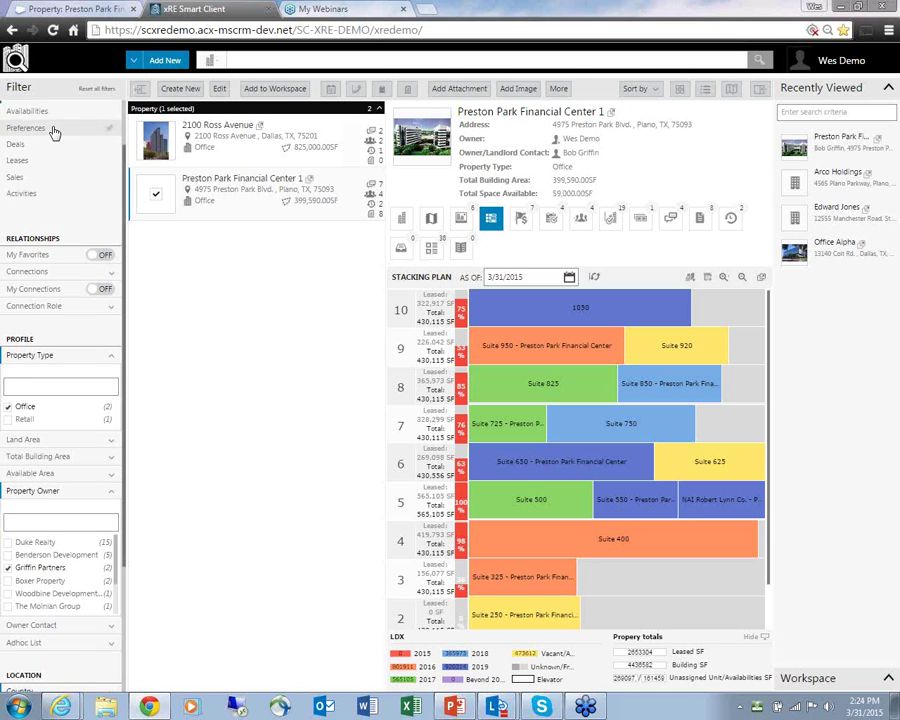
- Review the map, images and stacking plan of Preston Park Financial Center 1 in the Smart Client, then leave the browser
scroll(54, 131, up, 2)
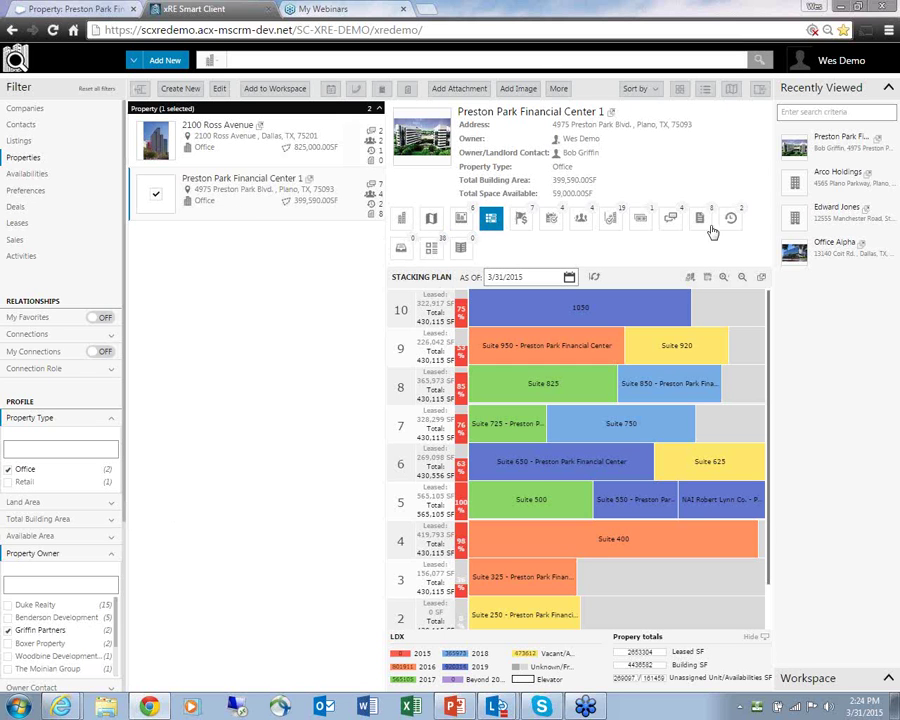
click(431, 222)
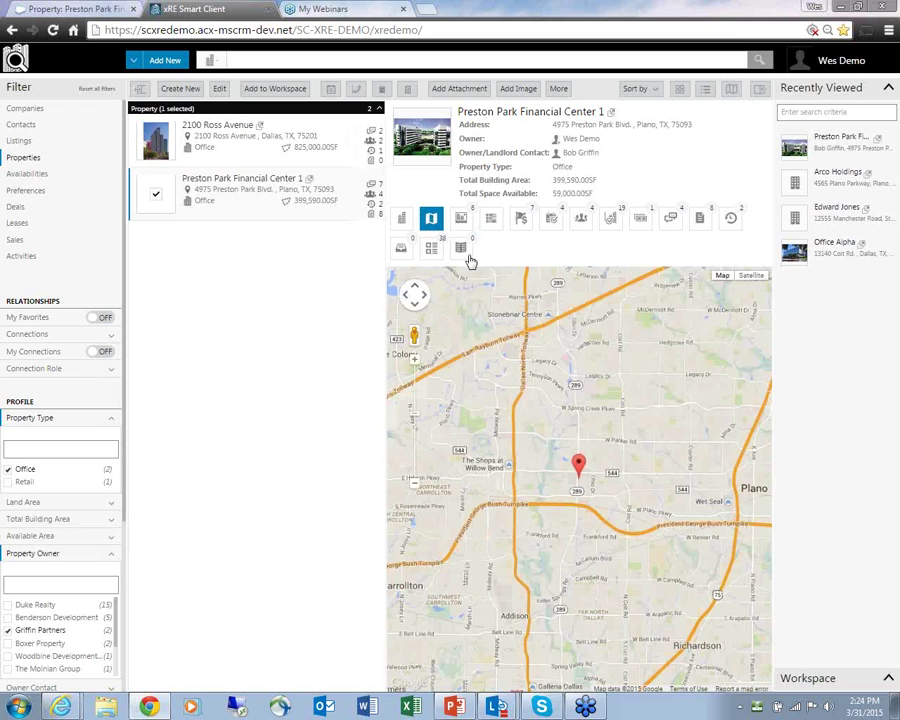
click(462, 221)
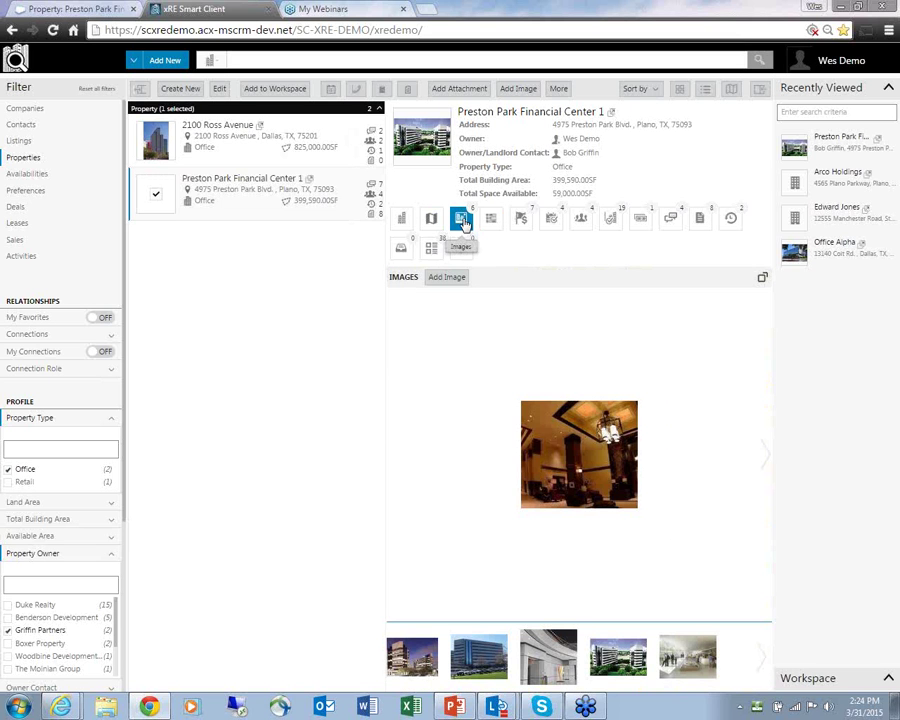
click(490, 219)
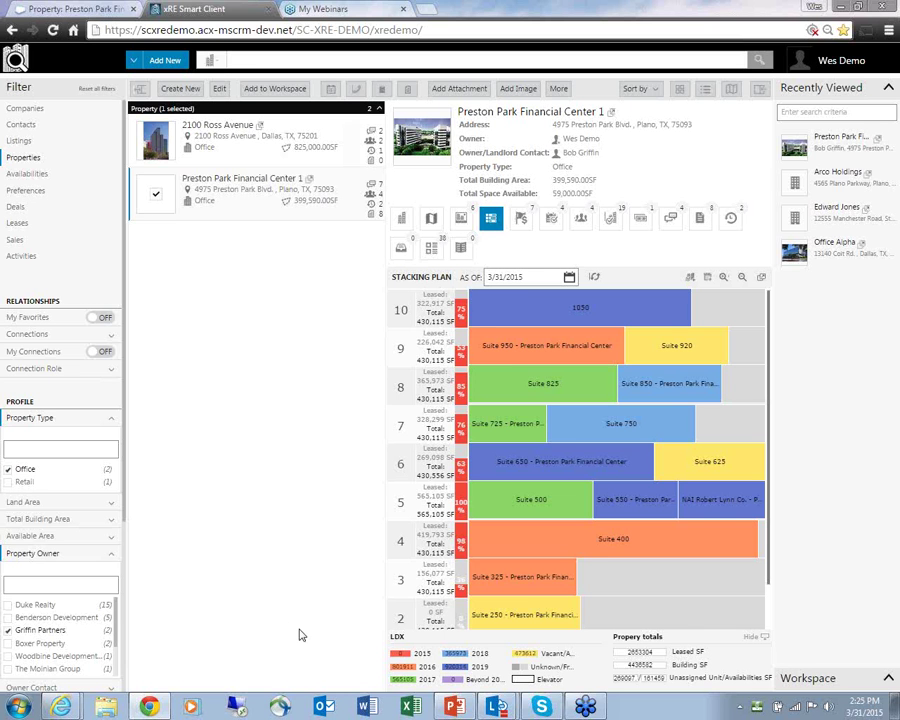
key(alt+Tab)
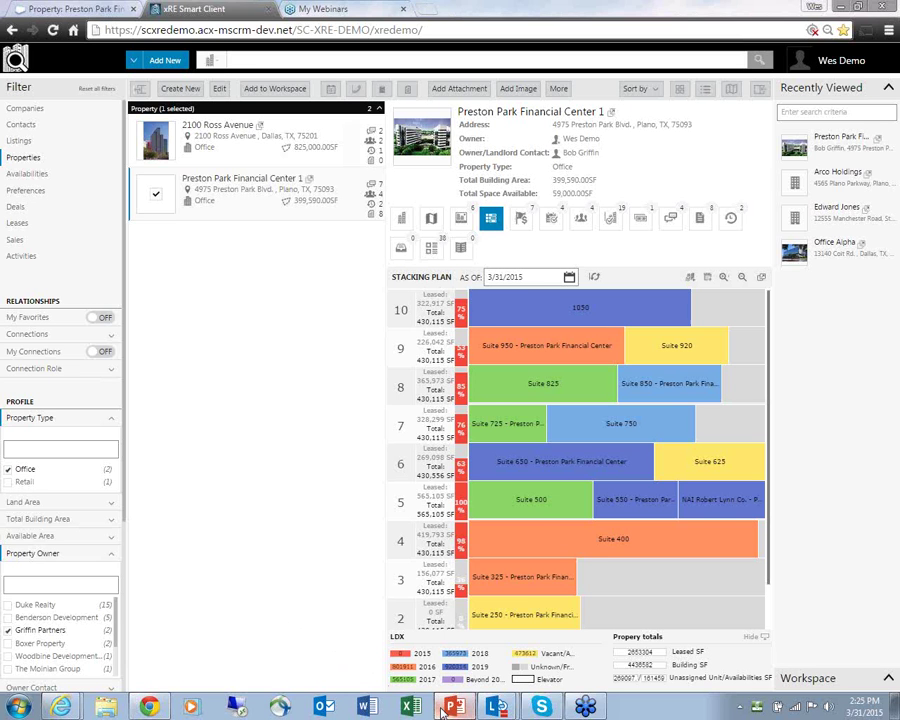